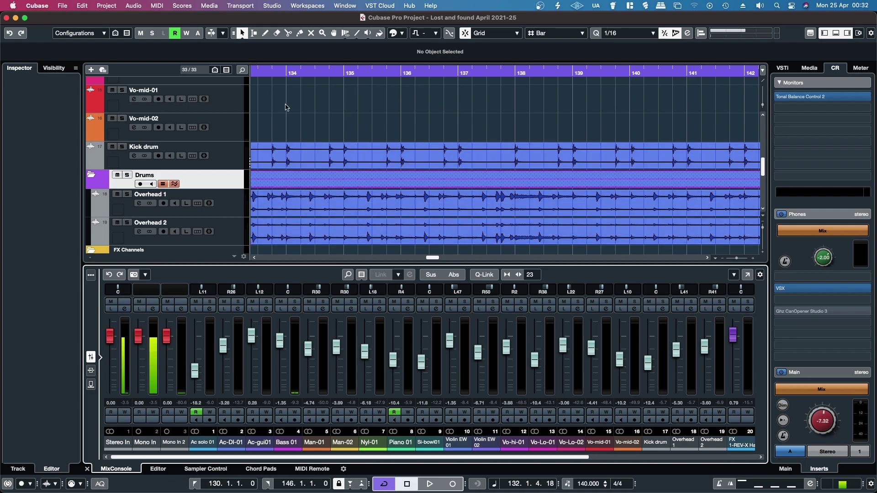
Open the Kick drum event in a separate Sample Editor window, zoomed to bars 127–156.
{"action": "double_click", "coordinate": [401, 158]}
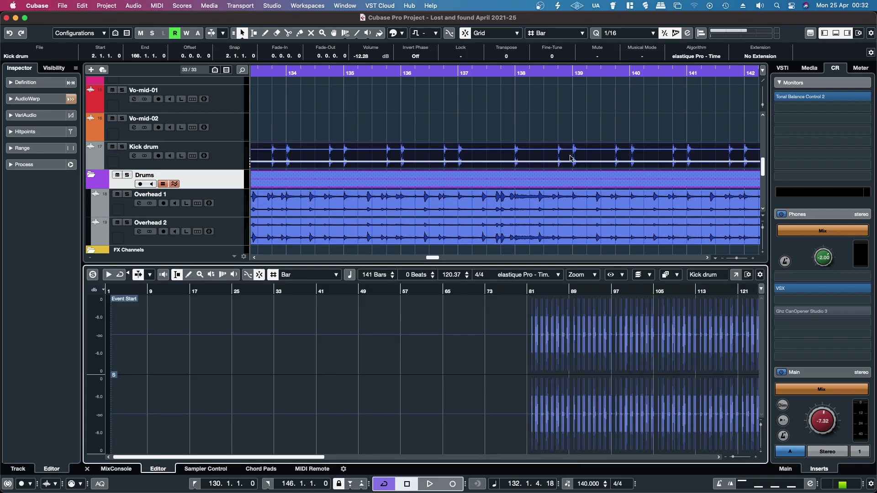
{"action": "left_click_drag", "start_coordinate": [276, 456], "coordinate": [388, 456]}
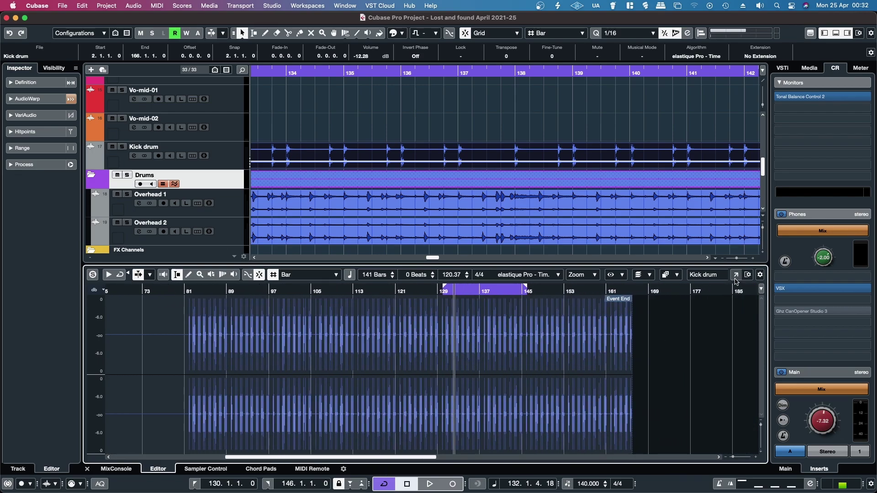
{"action": "left_click", "coordinate": [736, 274]}
{"action": "left_click_drag", "start_coordinate": [290, 481], "coordinate": [491, 482]}
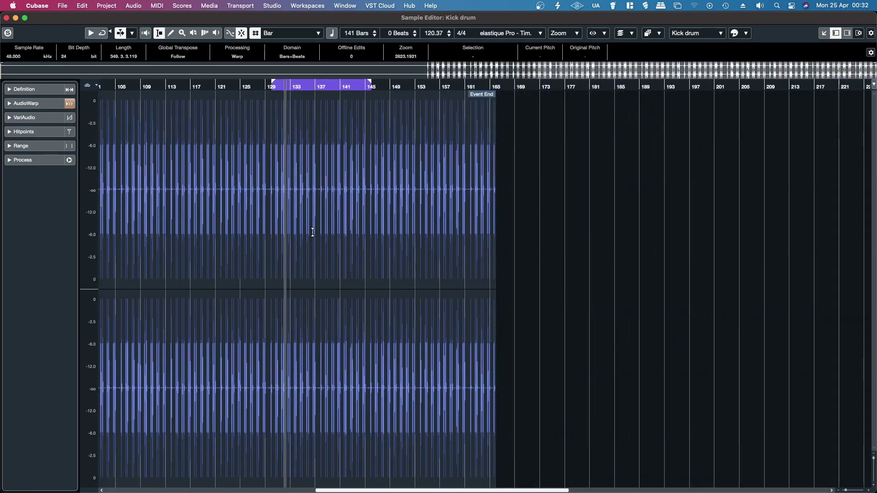
{"action": "scroll", "coordinate": [297, 228], "scroll_direction": "up", "scroll_amount": 4}
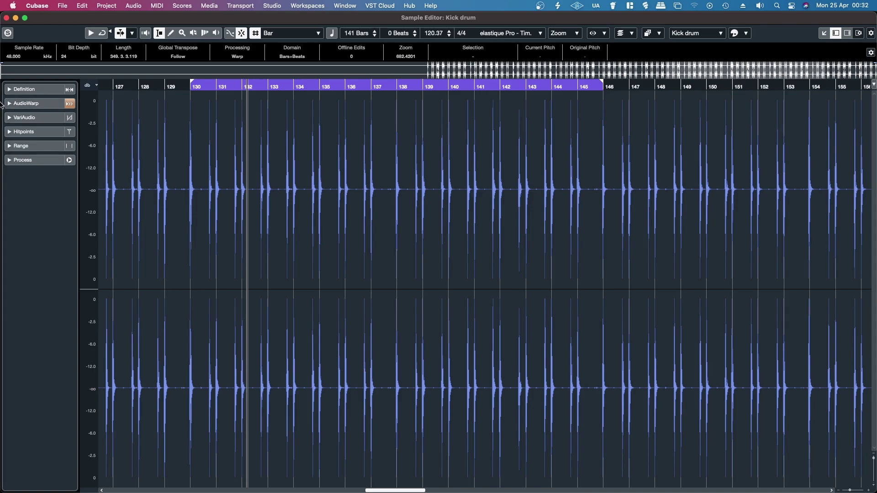
Expand AudioWarp in the Kick drum inspector and switch on Free Warp across bars 133–137.
{"action": "left_click", "coordinate": [28, 103]}
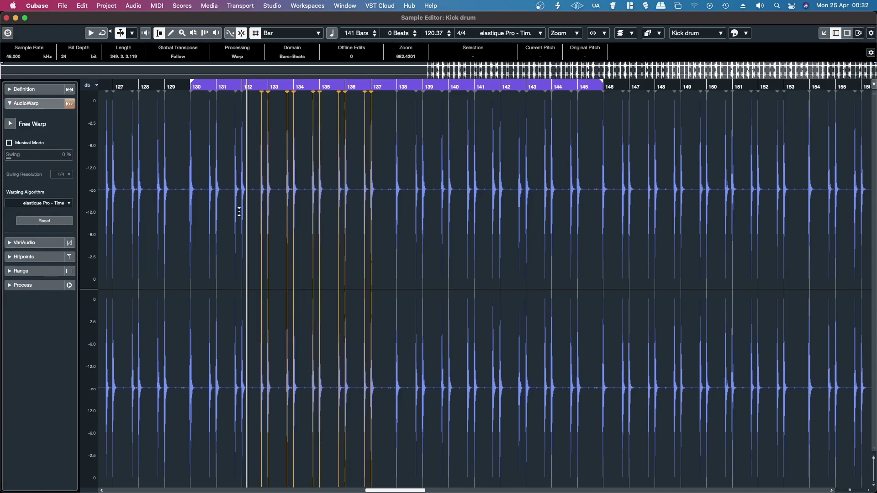
{"action": "scroll", "coordinate": [239, 212], "scroll_direction": "up", "scroll_amount": 4}
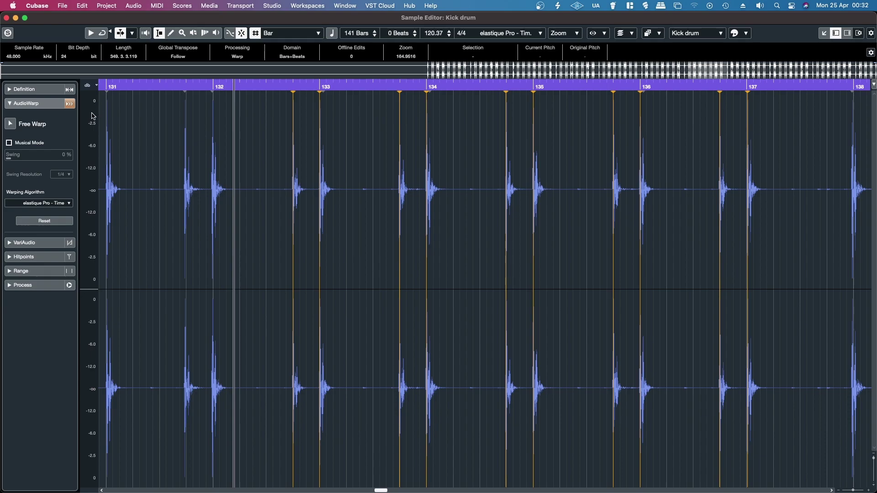
{"action": "left_click", "coordinate": [10, 124]}
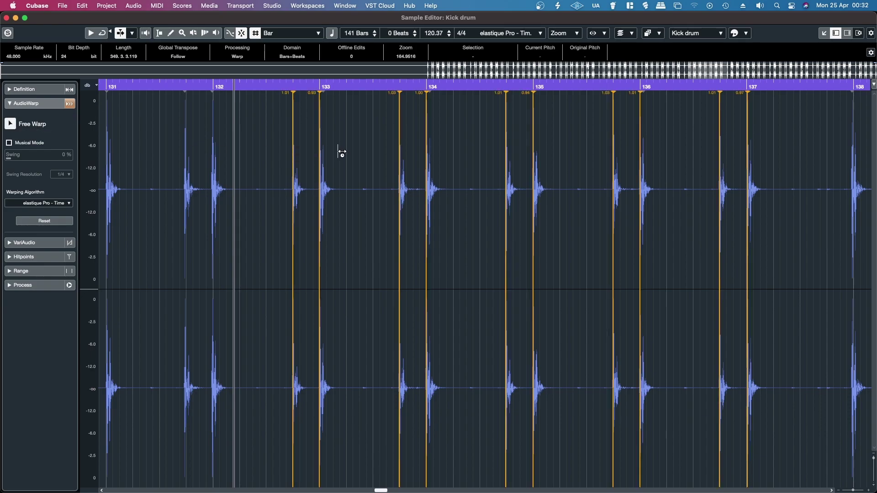
{"action": "scroll", "coordinate": [322, 167], "scroll_direction": "up", "scroll_amount": 4}
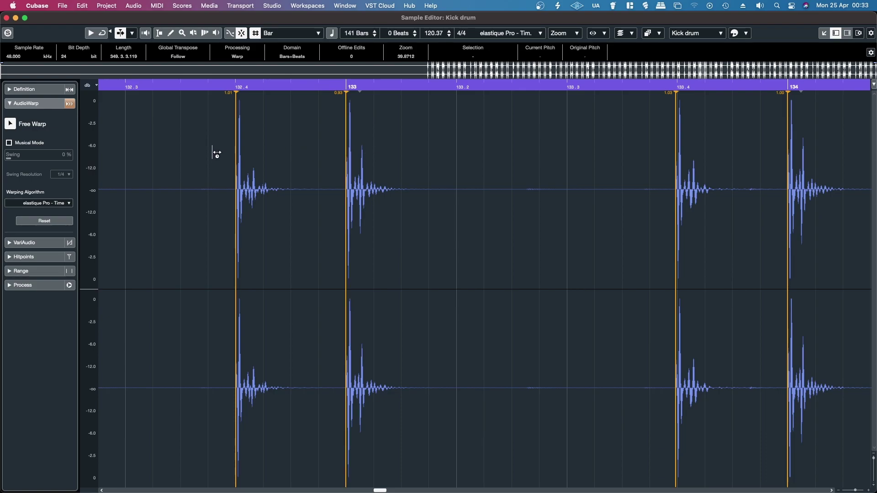
{"action": "scroll", "coordinate": [236, 240], "scroll_direction": "down", "scroll_amount": 4}
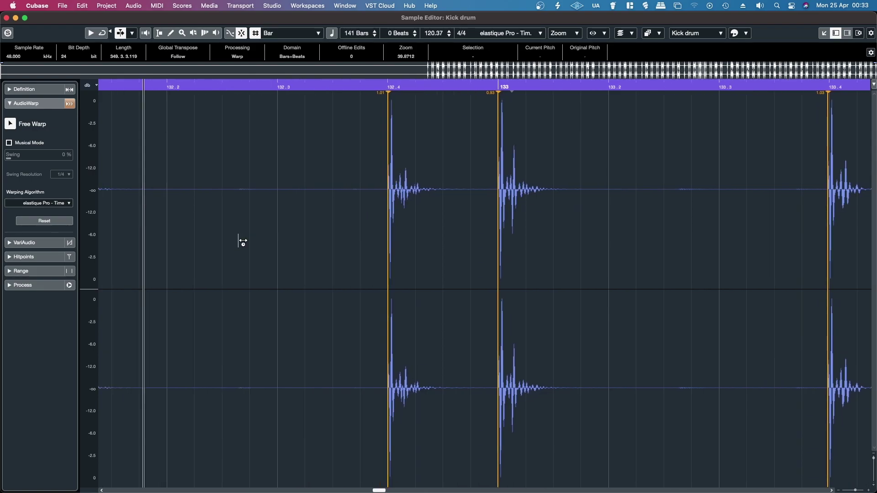
{"action": "scroll", "coordinate": [239, 238], "scroll_direction": "left", "scroll_amount": 3}
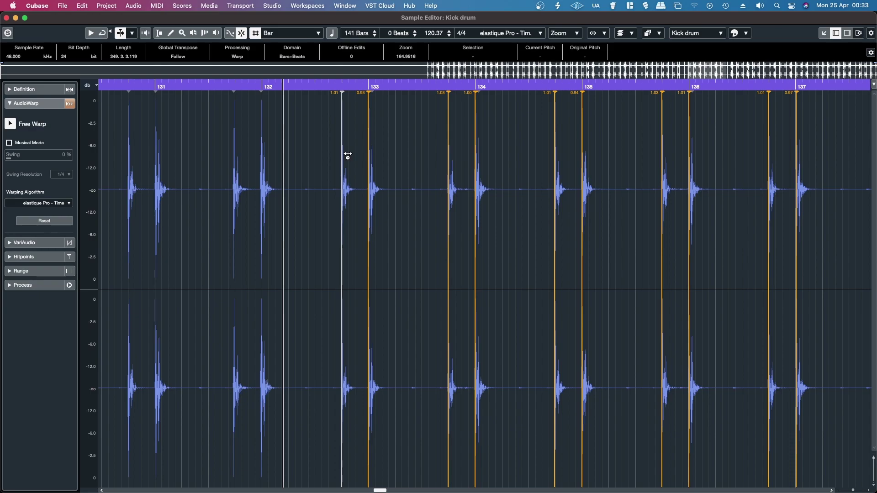
Warp the kick hit onto bar 132, then undo a slight nudge of the following marker.
{"action": "left_click_drag", "start_coordinate": [348, 156], "coordinate": [343, 159]}
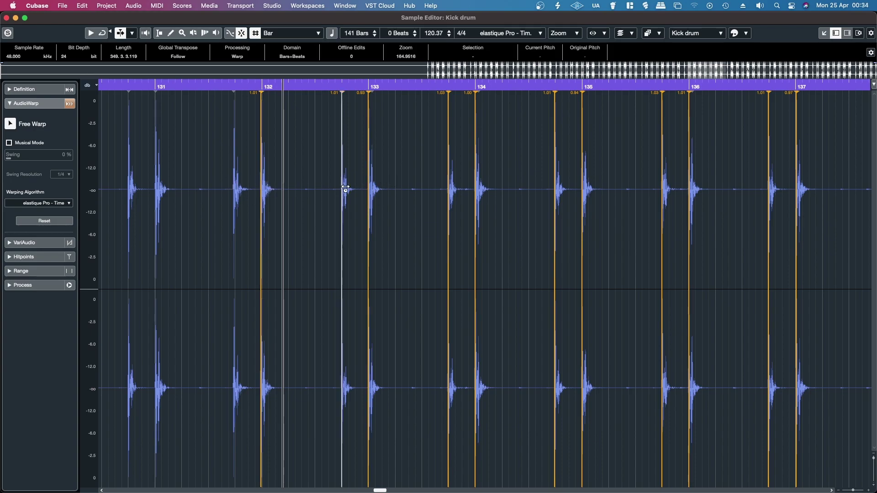
{"action": "left_click_drag", "start_coordinate": [343, 190], "coordinate": [341, 188]}
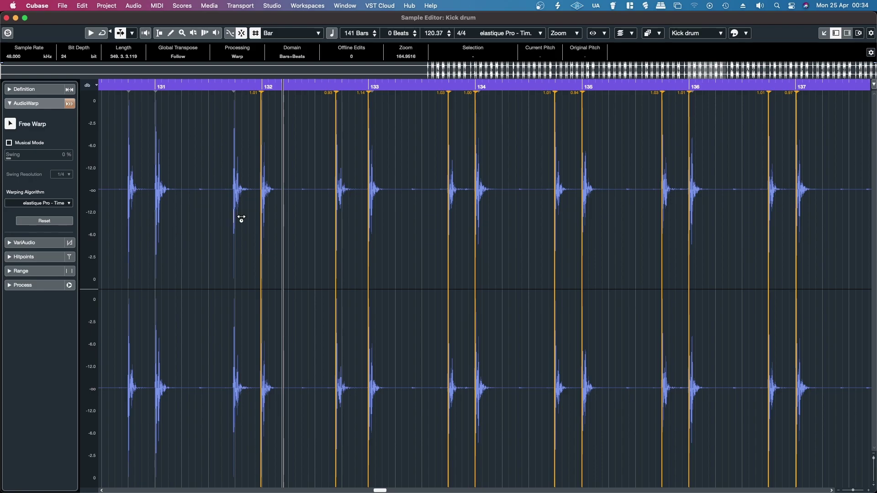
{"action": "key", "text": "super+z"}
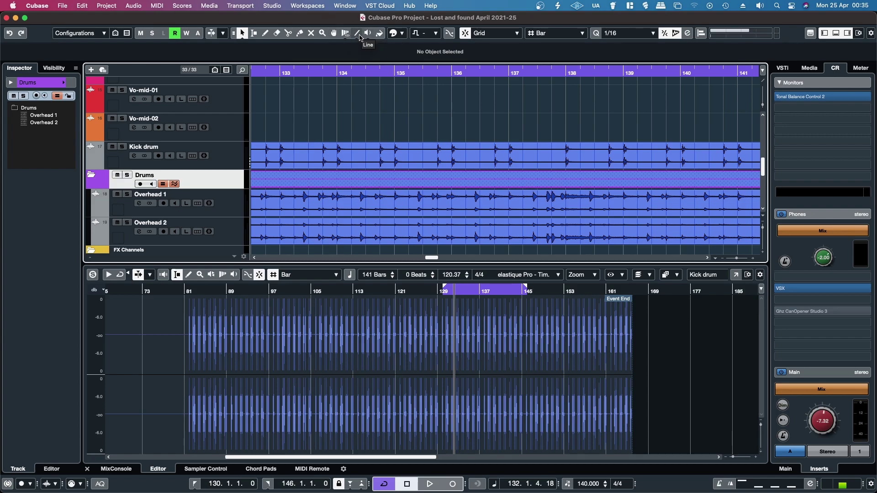
Set the project window's Warp tool to Free Warp and select the Kick drum event.
{"action": "left_click", "coordinate": [346, 34]}
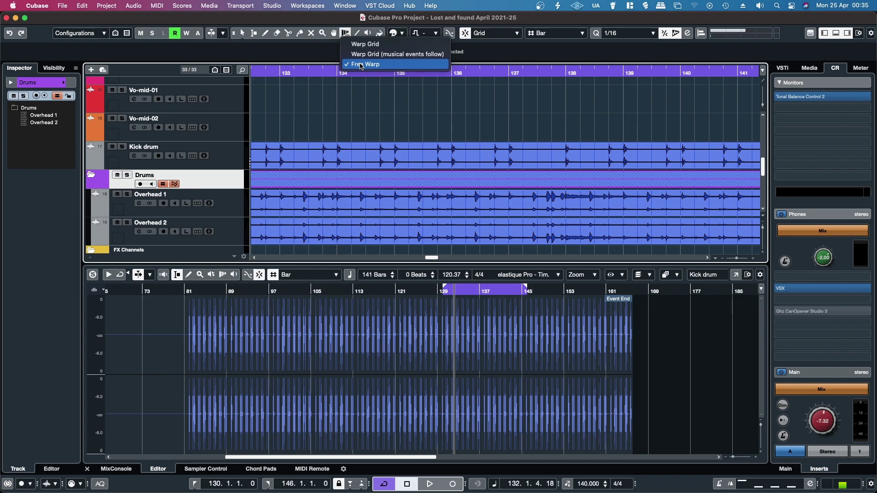
{"action": "left_click", "coordinate": [361, 65]}
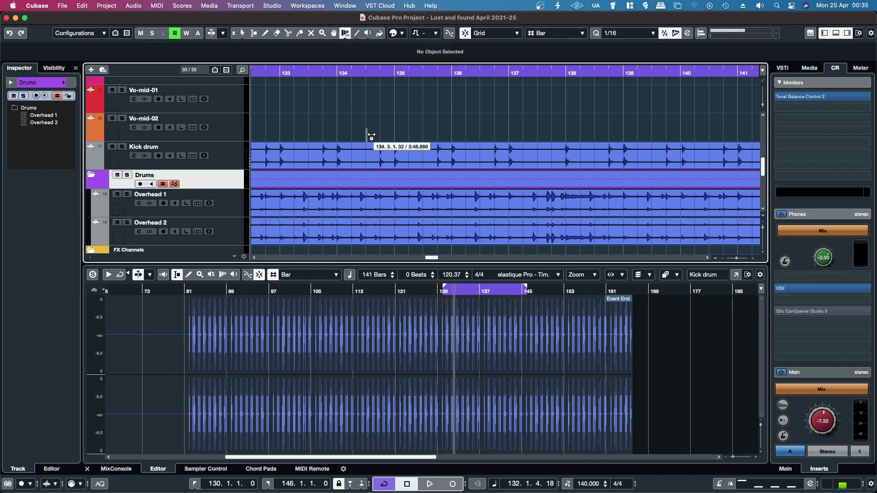
{"action": "left_click", "coordinate": [361, 150]}
Zoom in and add a warp marker on the kick hit at bar 130.
{"action": "scroll", "coordinate": [381, 149], "scroll_direction": "left", "scroll_amount": 3}
{"action": "scroll", "coordinate": [379, 147], "scroll_direction": "left", "scroll_amount": 3}
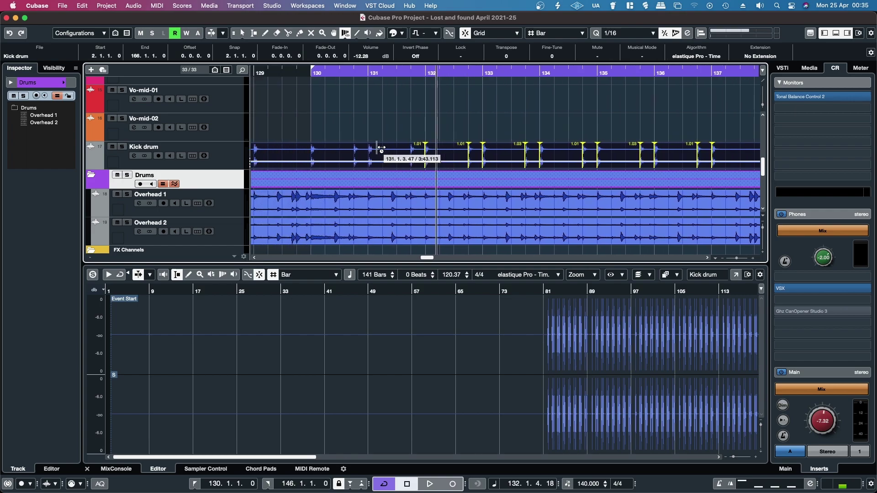
{"action": "scroll", "coordinate": [310, 156], "scroll_direction": "up", "scroll_amount": 2}
{"action": "scroll", "coordinate": [308, 158], "scroll_direction": "up", "scroll_amount": 4}
{"action": "left_click", "coordinate": [350, 151]}
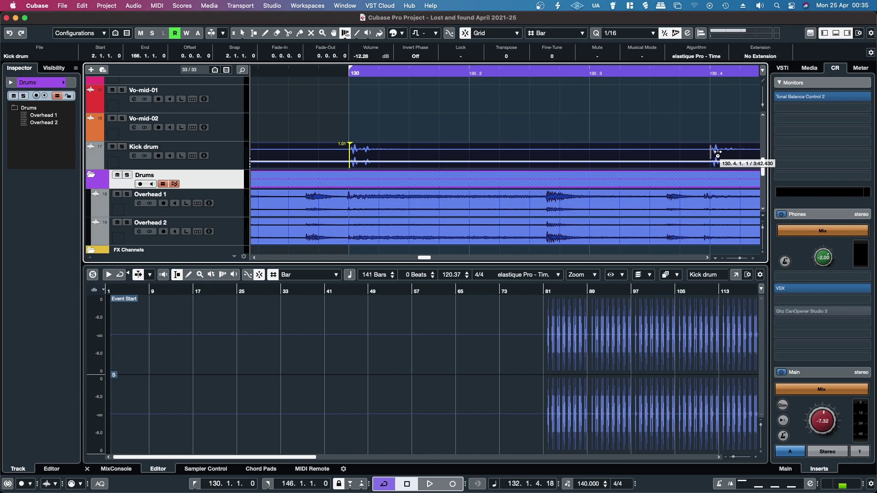
Review the warped kick hits up to bar 137 and set the playback position to bar 130.
{"action": "scroll", "coordinate": [589, 156], "scroll_direction": "right", "scroll_amount": 5}
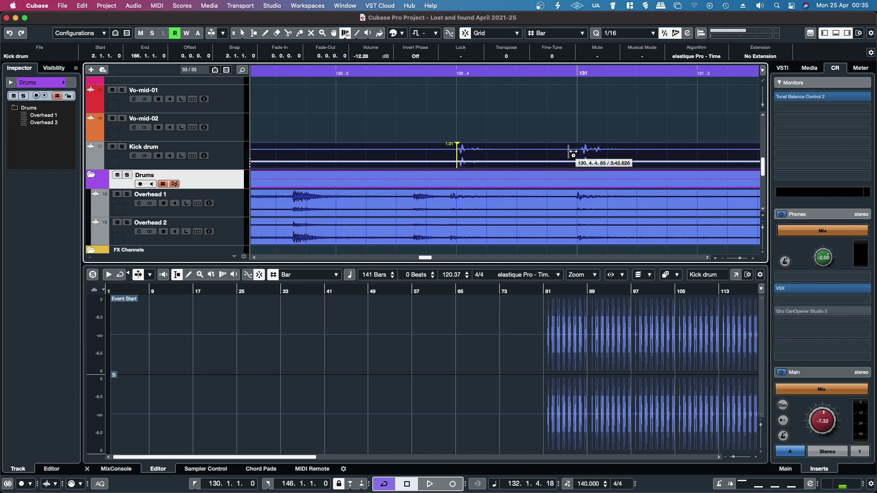
{"action": "scroll", "coordinate": [582, 155], "scroll_direction": "up", "scroll_amount": 3}
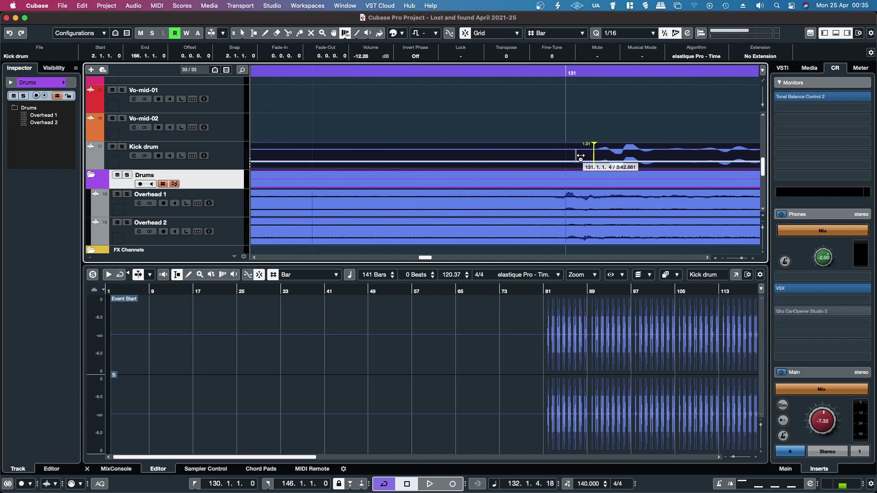
{"action": "scroll", "coordinate": [580, 157], "scroll_direction": "down", "scroll_amount": 2}
{"action": "scroll", "coordinate": [582, 157], "scroll_direction": "down", "scroll_amount": 2}
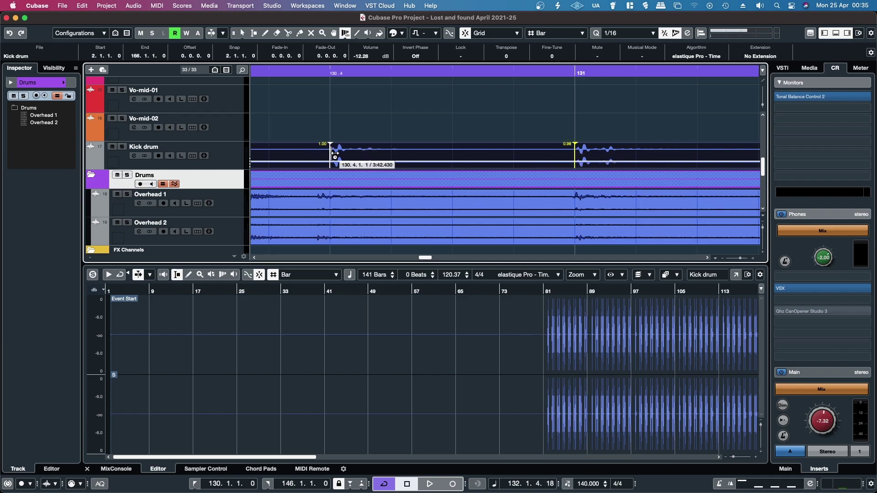
{"action": "scroll", "coordinate": [338, 155], "scroll_direction": "down", "scroll_amount": 4}
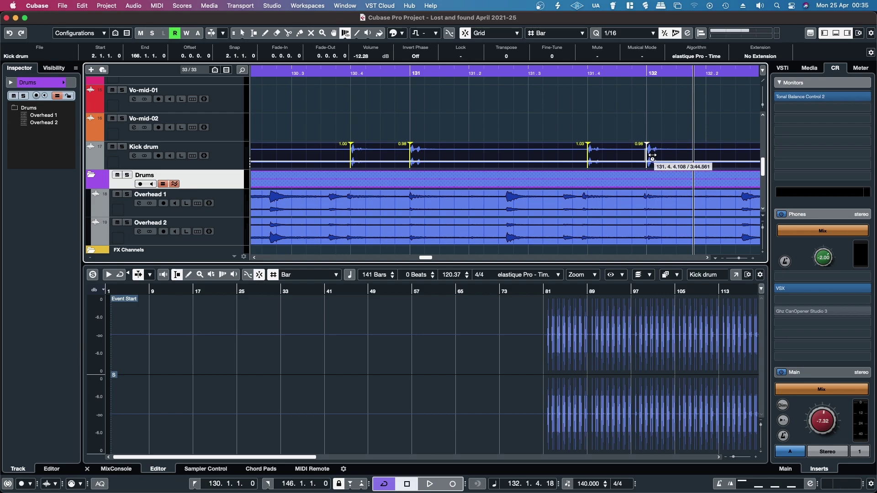
{"action": "scroll", "coordinate": [354, 158], "scroll_direction": "left", "scroll_amount": 6}
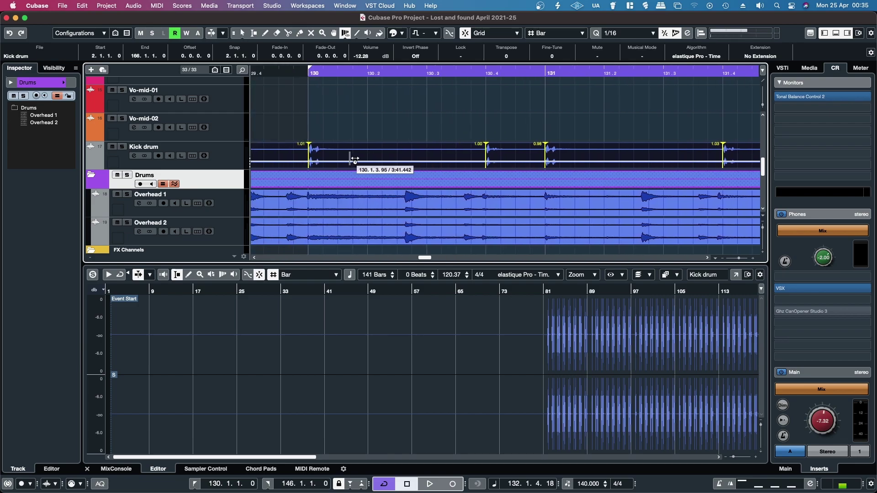
{"action": "scroll", "coordinate": [361, 158], "scroll_direction": "left", "scroll_amount": 8}
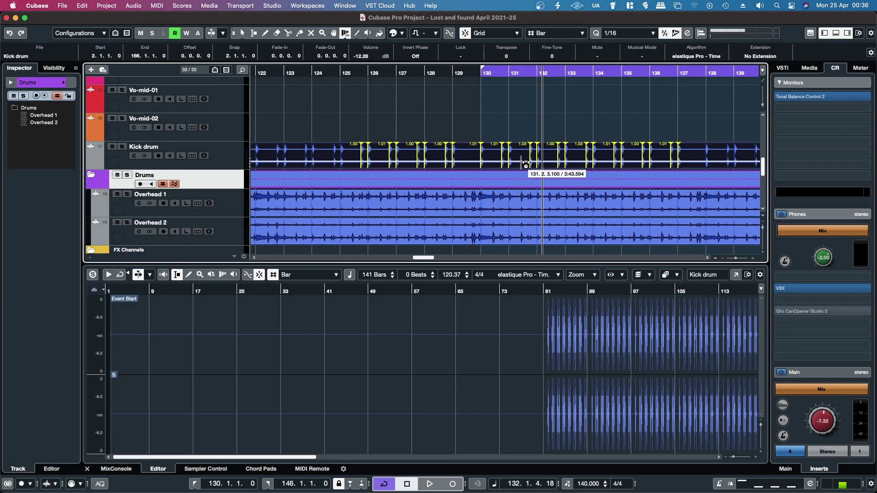
{"action": "scroll", "coordinate": [696, 200], "scroll_direction": "right", "scroll_amount": 5}
{"action": "scroll", "coordinate": [714, 202], "scroll_direction": "right", "scroll_amount": 4}
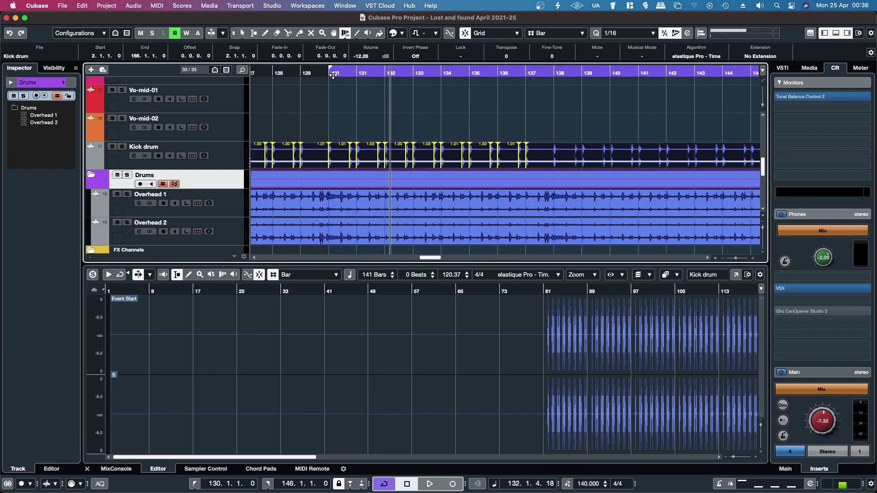
{"action": "left_click", "coordinate": [329, 71]}
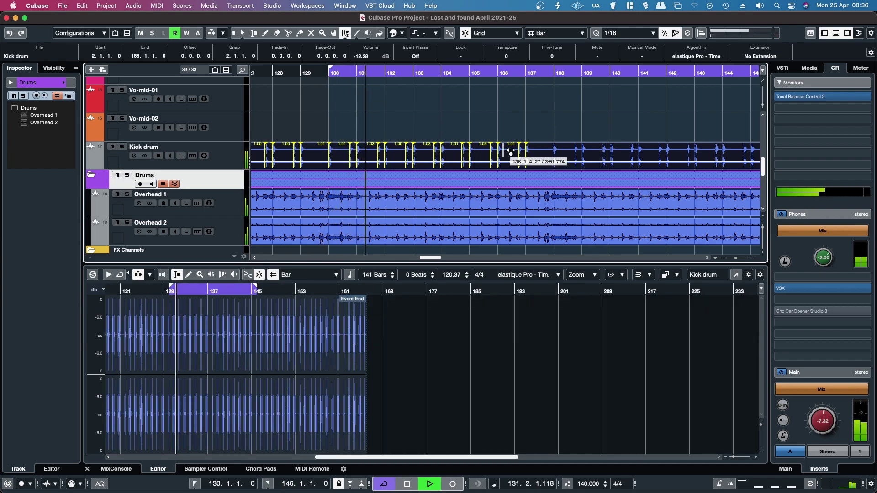
Warp the kick hits at 138, 138.4 and 139 onto the grid, undoing the last adjustment.
{"action": "scroll", "coordinate": [579, 160], "scroll_direction": "right", "scroll_amount": 2}
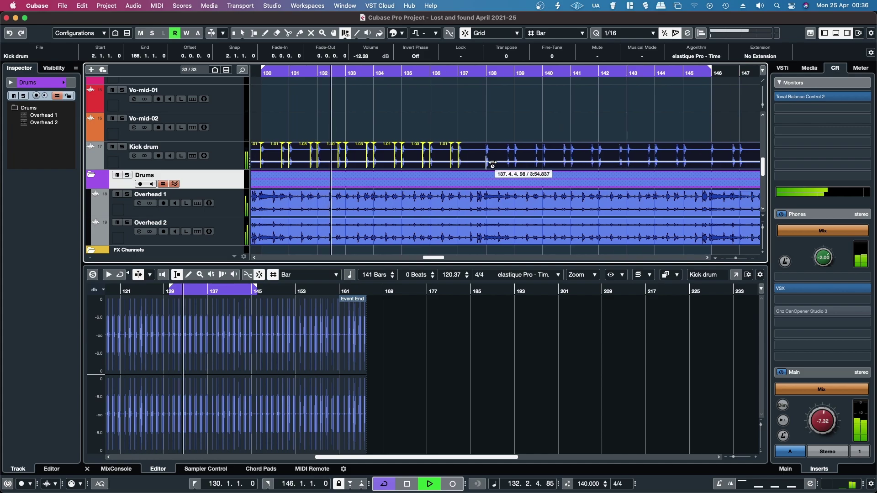
{"action": "scroll", "coordinate": [491, 157], "scroll_direction": "up", "scroll_amount": 5}
{"action": "left_click", "coordinate": [453, 151]}
{"action": "left_click", "coordinate": [633, 151]}
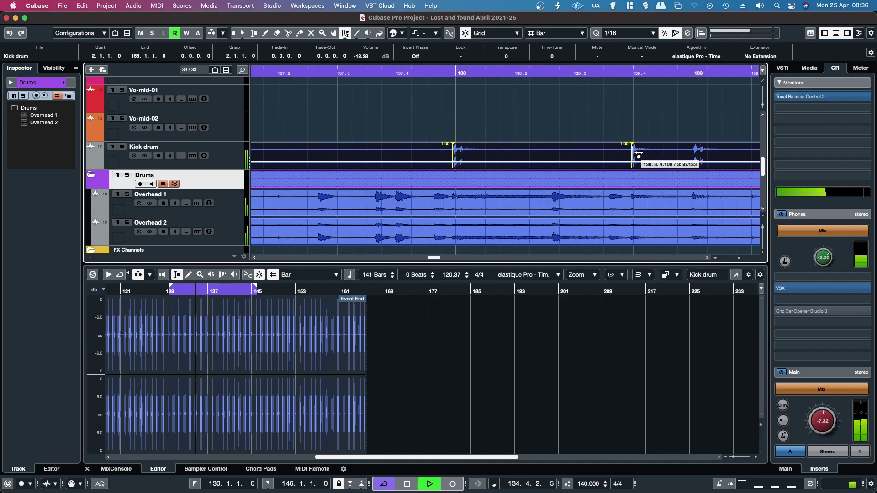
{"action": "left_click", "coordinate": [693, 150]}
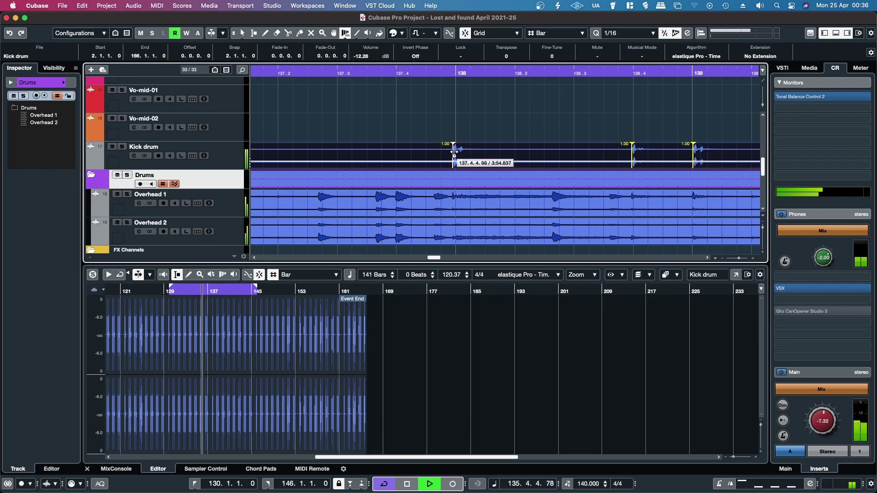
{"action": "left_click_drag", "start_coordinate": [454, 156], "coordinate": [457, 156]}
{"action": "left_click_drag", "start_coordinate": [633, 152], "coordinate": [637, 152]}
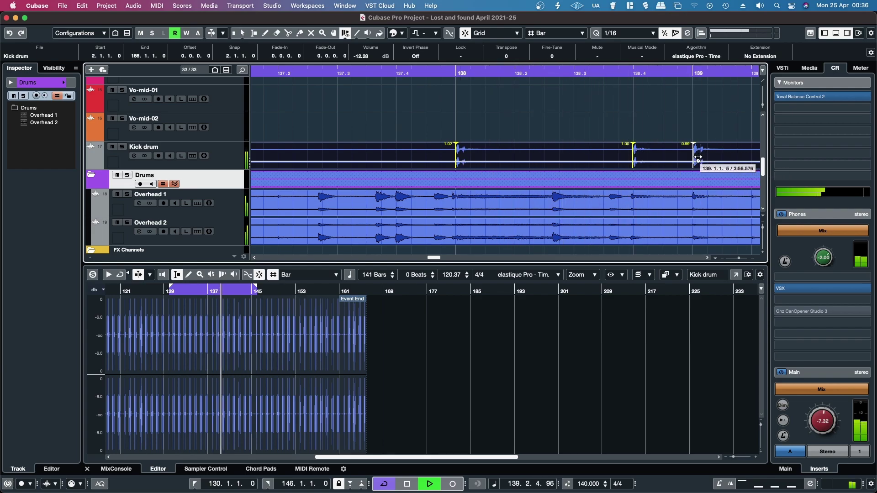
{"action": "left_click_drag", "start_coordinate": [698, 158], "coordinate": [699, 160]}
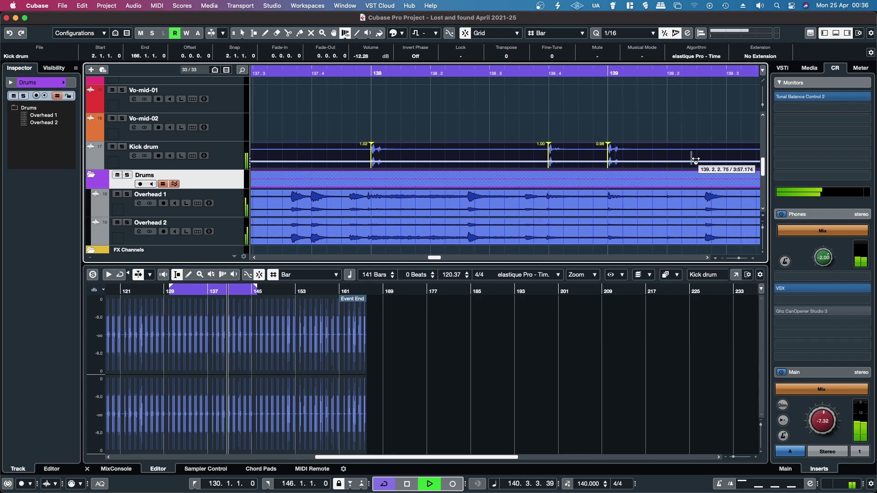
{"action": "scroll", "coordinate": [692, 166], "scroll_direction": "right", "scroll_amount": 5}
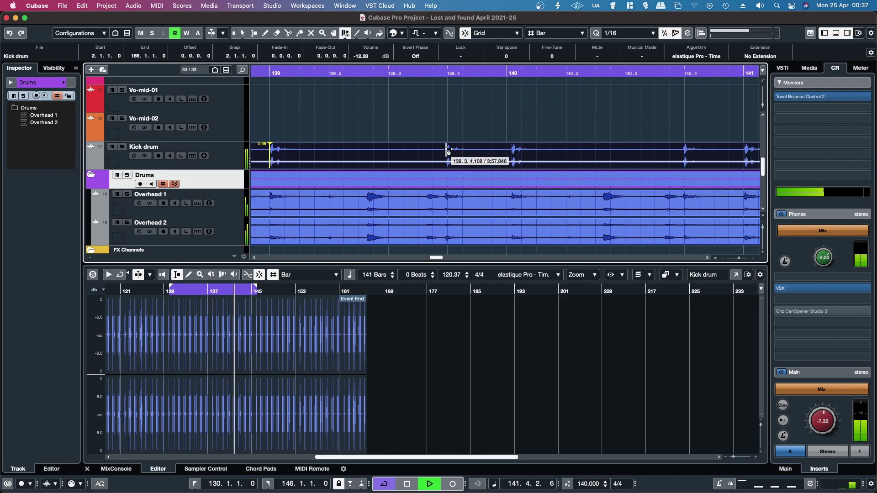
{"action": "key", "text": "super+z"}
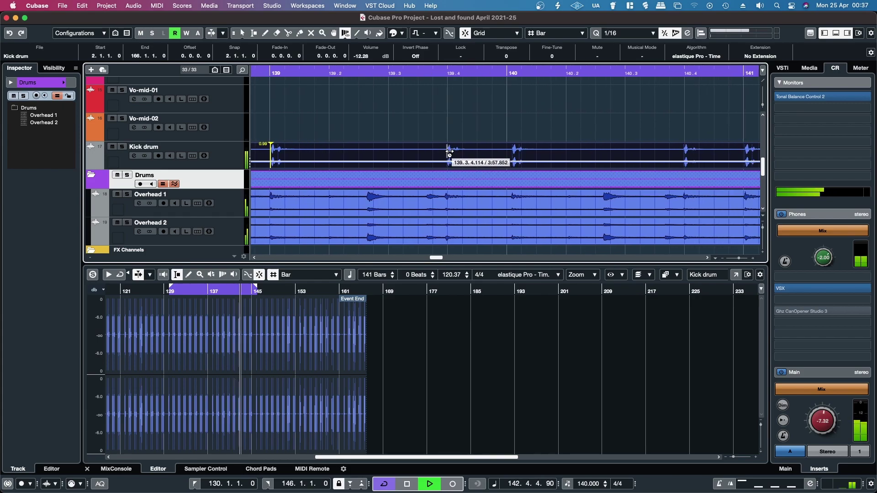
Add warp markers on kick hits 139.4, 140, 140.4 and 141, nudging them onto the beat.
{"action": "left_click", "coordinate": [446, 149]}
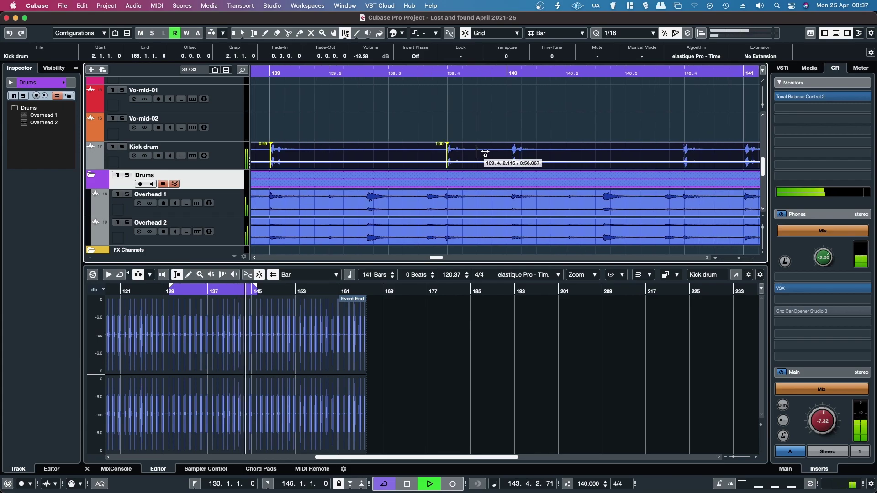
{"action": "left_click", "coordinate": [513, 150]}
{"action": "left_click", "coordinate": [686, 151]}
{"action": "left_click", "coordinate": [746, 151]}
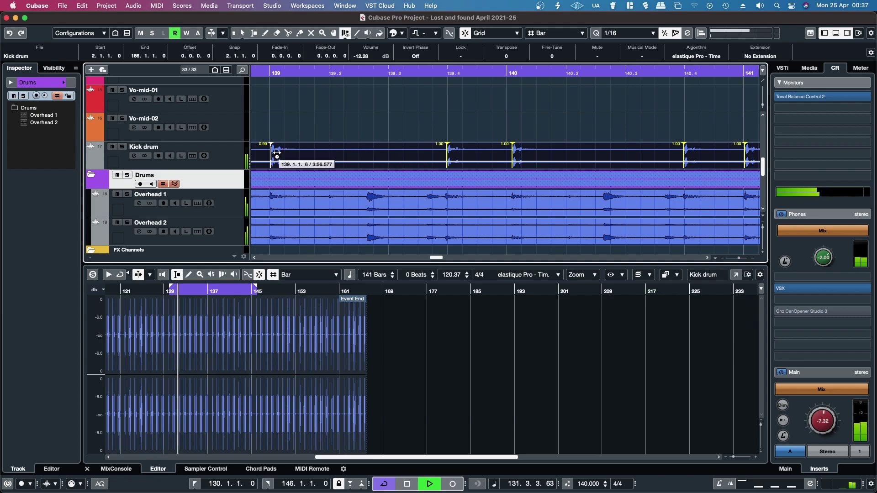
{"action": "left_click_drag", "start_coordinate": [451, 152], "coordinate": [450, 152]}
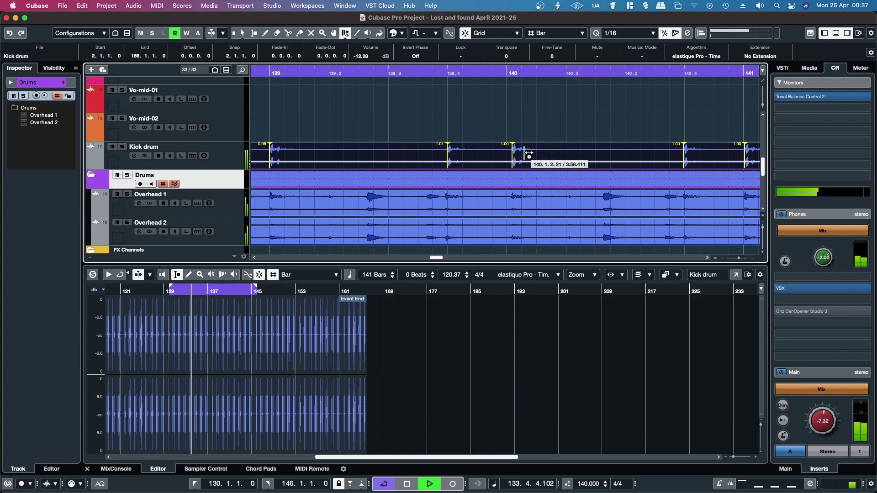
{"action": "left_click_drag", "start_coordinate": [512, 153], "coordinate": [510, 155]}
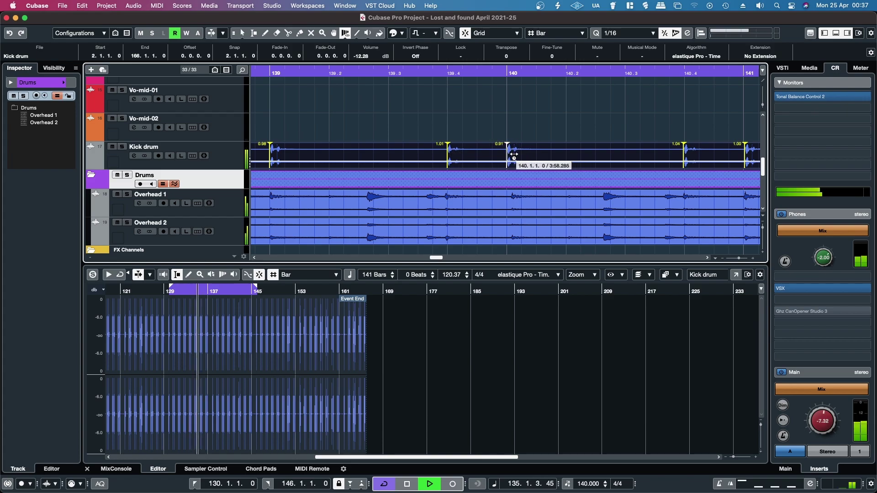
{"action": "left_click_drag", "start_coordinate": [685, 158], "coordinate": [690, 158]}
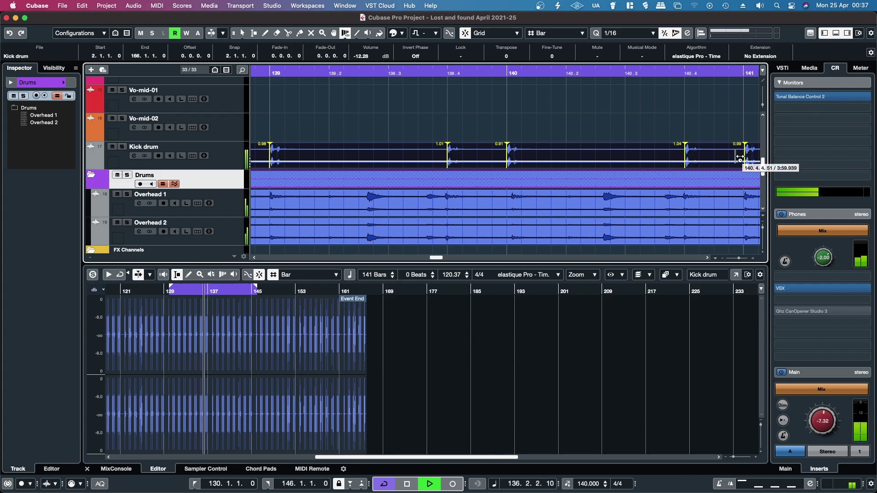
Warp the kick hits at 141.4 and 142, aligning the 141 and 141.4 markers to the grid.
{"action": "scroll", "coordinate": [692, 159], "scroll_direction": "right", "scroll_amount": 5}
{"action": "left_click", "coordinate": [614, 155]}
{"action": "left_click", "coordinate": [675, 156]}
{"action": "left_click_drag", "start_coordinate": [614, 155], "coordinate": [617, 155]}
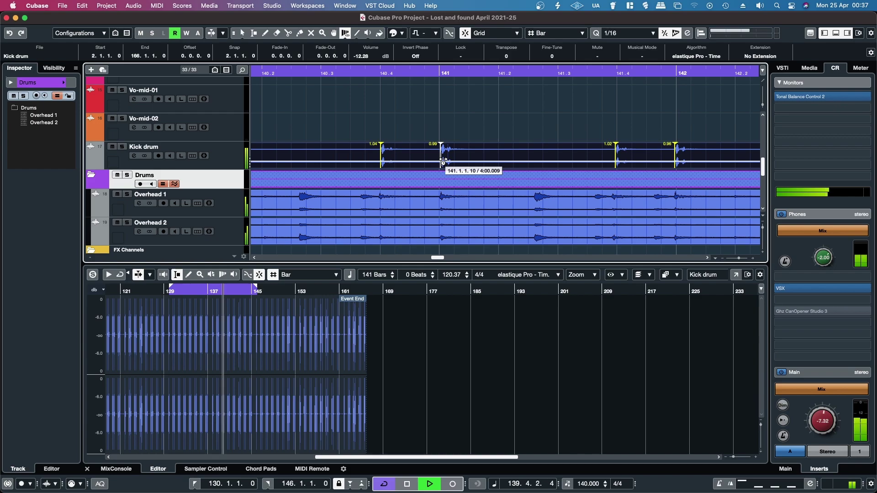
{"action": "left_click_drag", "start_coordinate": [443, 161], "coordinate": [441, 161]}
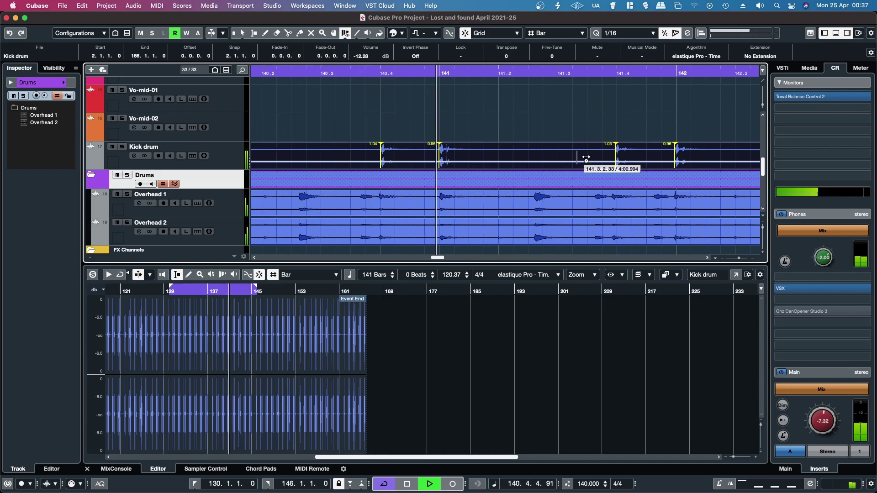
{"action": "left_click_drag", "start_coordinate": [617, 154], "coordinate": [618, 154]}
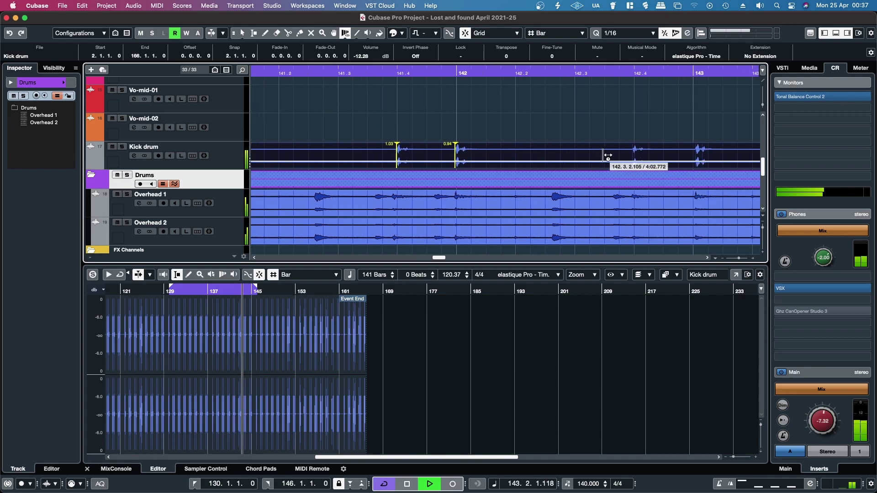
Add warp markers on kick hits 142.4, 143, 143.4 and 144, nudging 142 and 143.4 onto the grid.
{"action": "left_click", "coordinate": [582, 153]}
{"action": "left_click", "coordinate": [645, 152]}
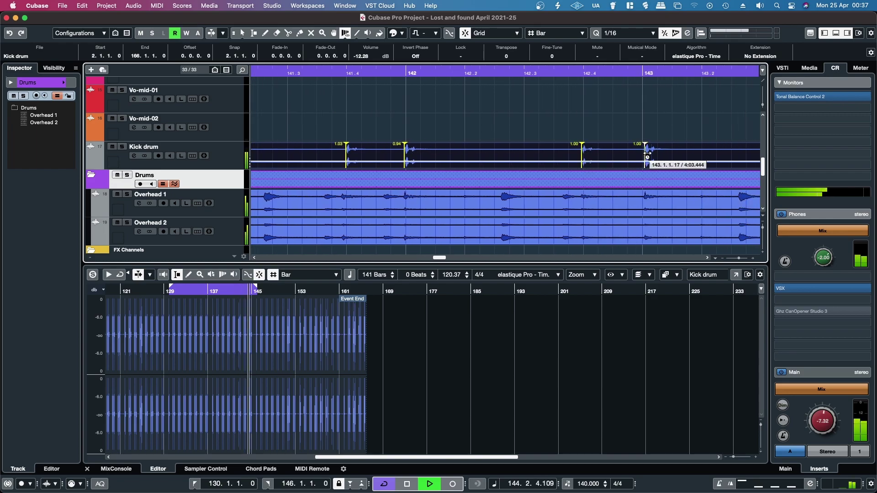
{"action": "left_click_drag", "start_coordinate": [407, 150], "coordinate": [405, 147]}
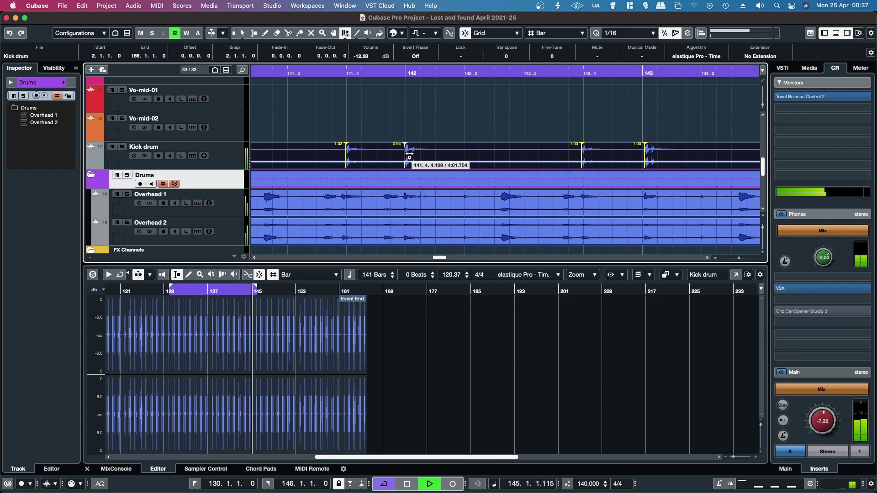
{"action": "scroll", "coordinate": [624, 158], "scroll_direction": "right", "scroll_amount": 2}
{"action": "scroll", "coordinate": [617, 164], "scroll_direction": "right", "scroll_amount": 2}
{"action": "left_click", "coordinate": [635, 154]}
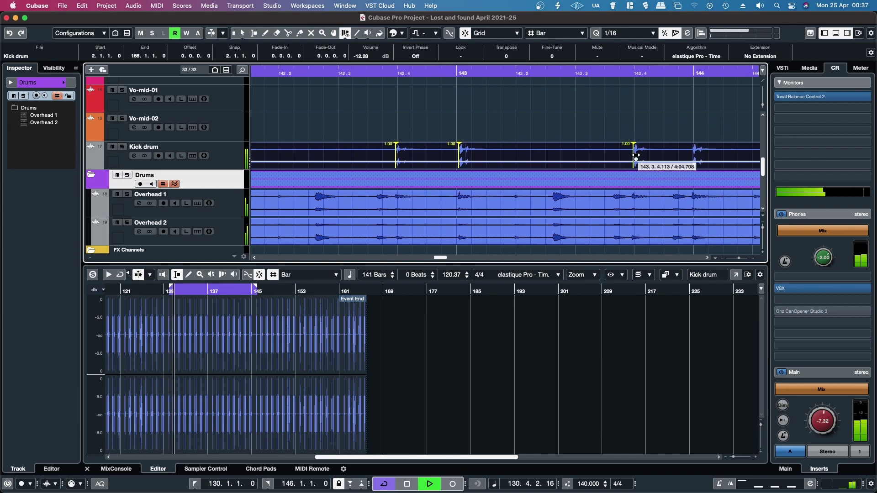
{"action": "left_click", "coordinate": [694, 153]}
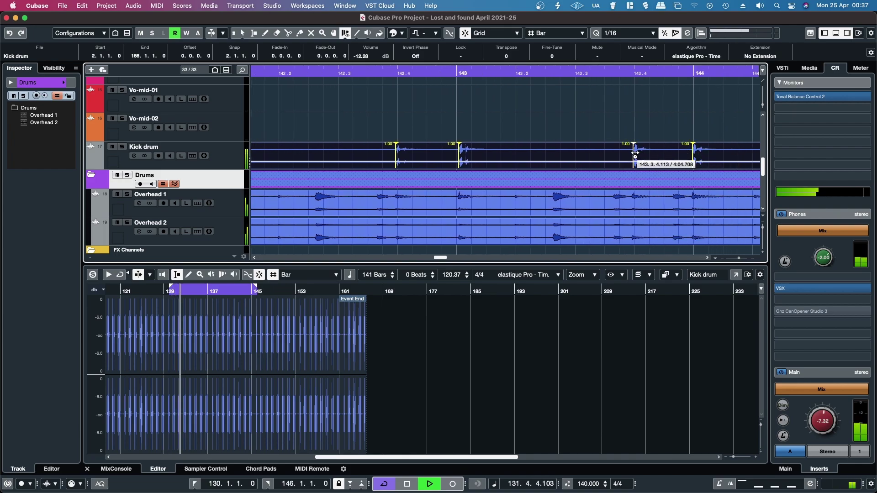
{"action": "left_click_drag", "start_coordinate": [635, 153], "coordinate": [627, 153]}
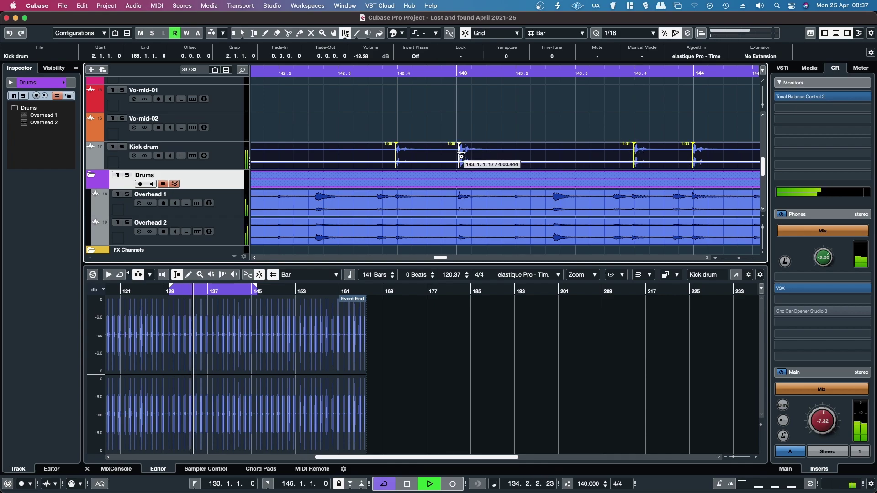
Add a warp marker on the bar 145 kick hit and zoom out over the warped bars.
{"action": "scroll", "coordinate": [460, 155], "scroll_direction": "right", "scroll_amount": 6}
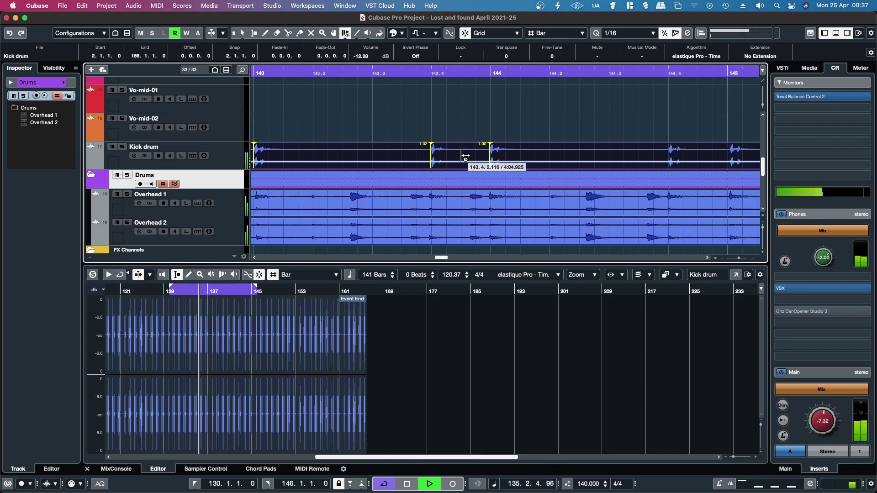
{"action": "scroll", "coordinate": [466, 157], "scroll_direction": "right", "scroll_amount": 2}
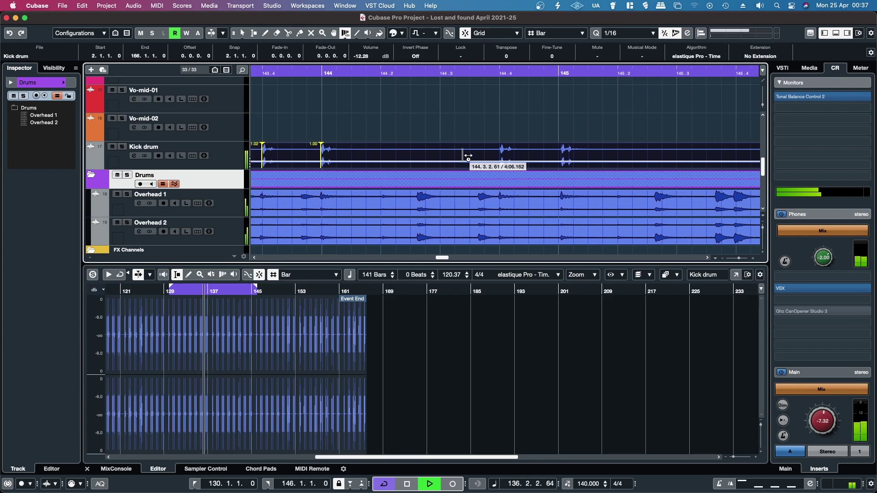
{"action": "left_click", "coordinate": [561, 154]}
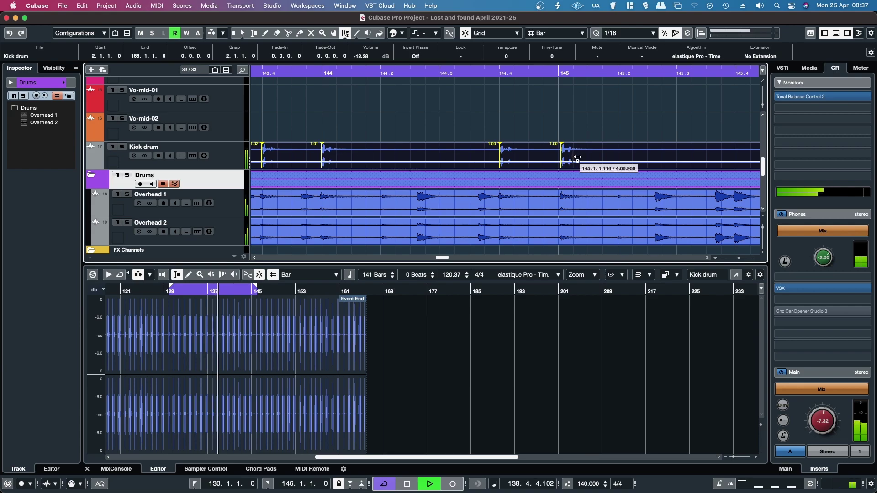
{"action": "scroll", "coordinate": [580, 162], "scroll_direction": "right", "scroll_amount": 4}
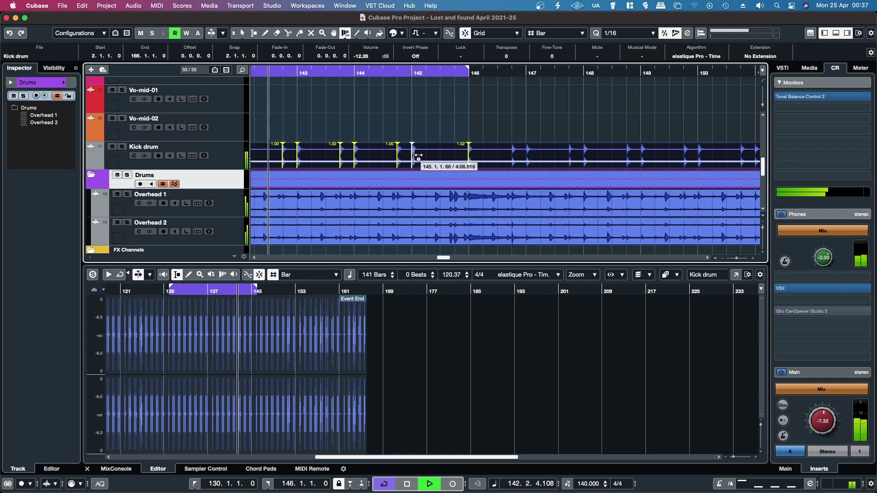
{"action": "key", "text": "g"}
{"action": "scroll", "coordinate": [303, 216], "scroll_direction": "left", "scroll_amount": 5}
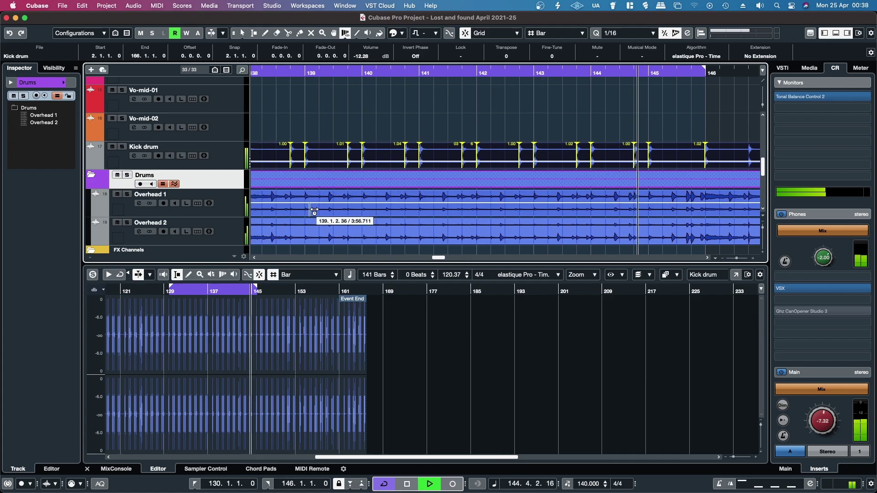
{"action": "scroll", "coordinate": [315, 210], "scroll_direction": "left", "scroll_amount": 2}
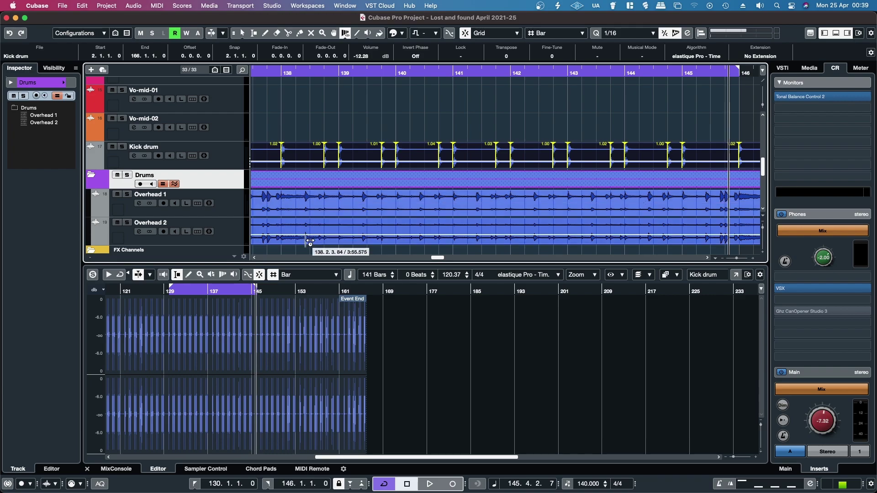
Select the Overhead 1 event and zoom in around bar 139 to compare its warp markers with Overhead 2.
{"action": "left_click", "coordinate": [315, 202]}
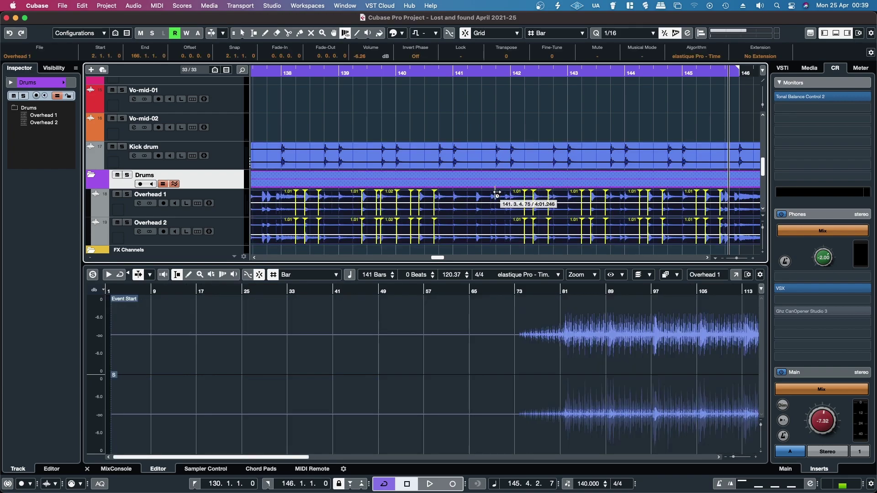
{"action": "key", "text": "space"}
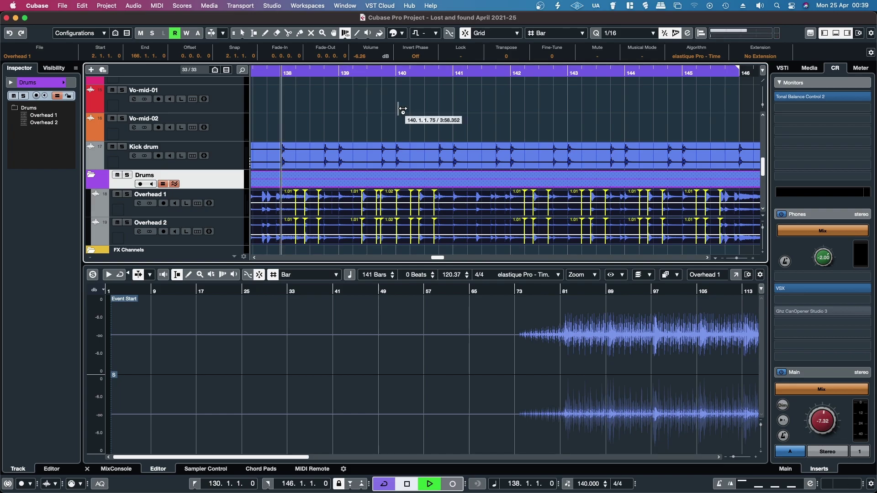
{"action": "key", "text": "h"}
{"action": "key", "text": "h"}
{"action": "key", "text": "h"}
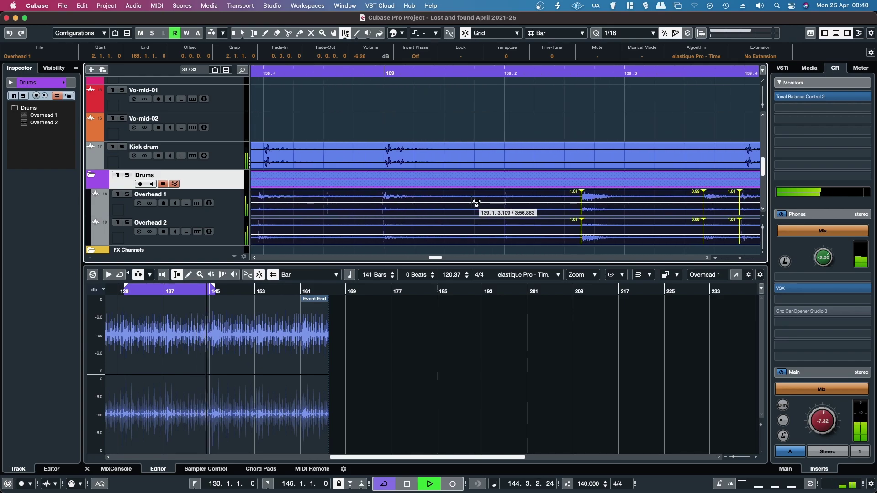
{"action": "scroll", "coordinate": [475, 203], "scroll_direction": "down", "scroll_amount": 3}
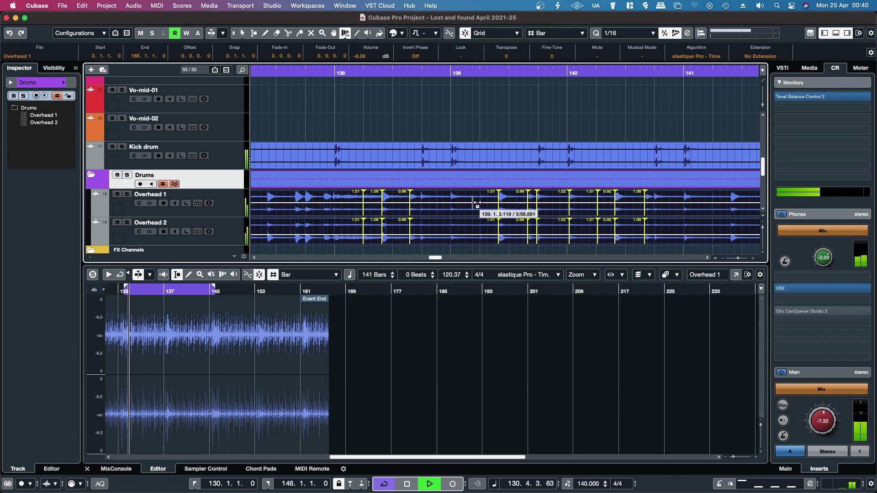
{"action": "scroll", "coordinate": [477, 204], "scroll_direction": "left", "scroll_amount": 8}
{"action": "scroll", "coordinate": [415, 213], "scroll_direction": "left", "scroll_amount": 4}
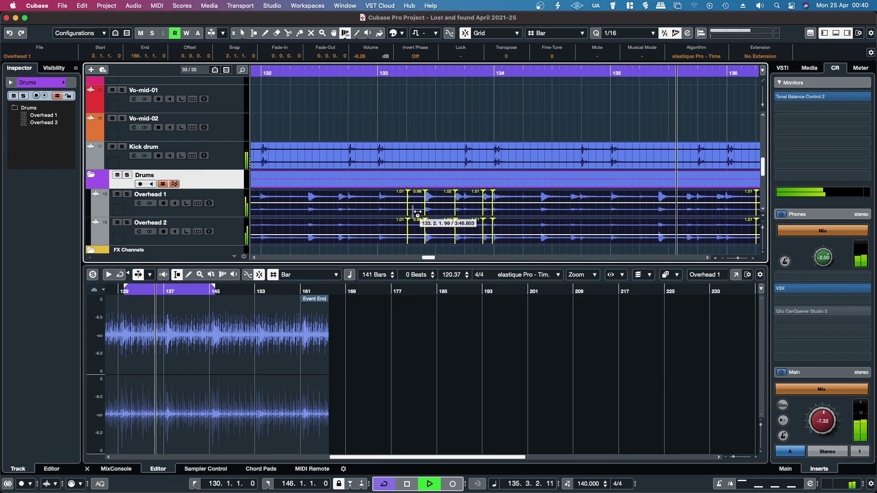
{"action": "scroll", "coordinate": [417, 212], "scroll_direction": "right", "scroll_amount": 4}
{"action": "scroll", "coordinate": [417, 213], "scroll_direction": "right", "scroll_amount": 7}
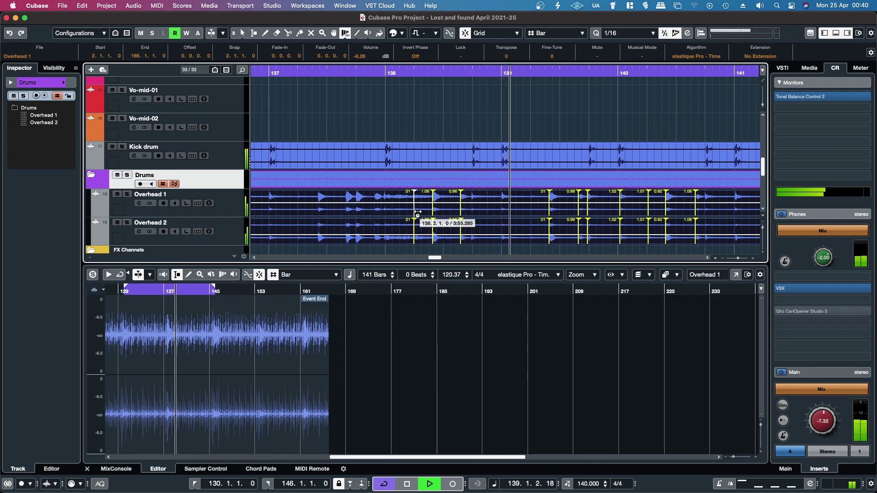
{"action": "scroll", "coordinate": [417, 212], "scroll_direction": "right", "scroll_amount": 5}
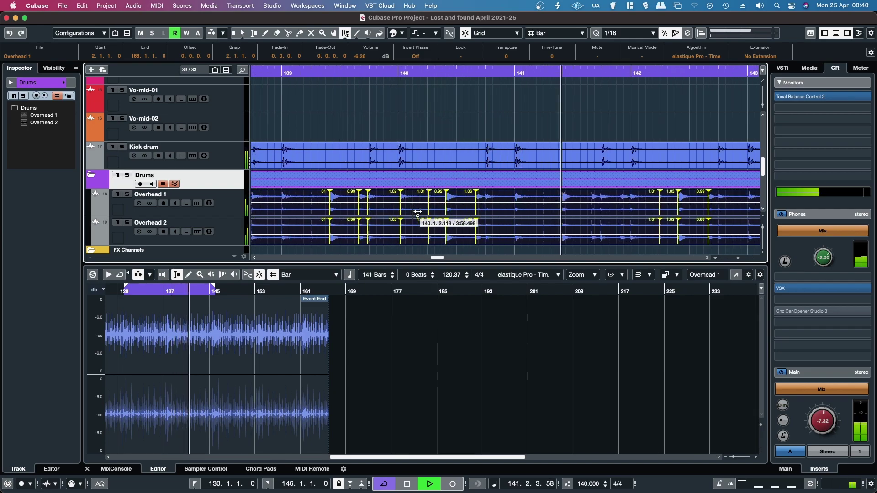
{"action": "scroll", "coordinate": [416, 212], "scroll_direction": "right", "scroll_amount": 2}
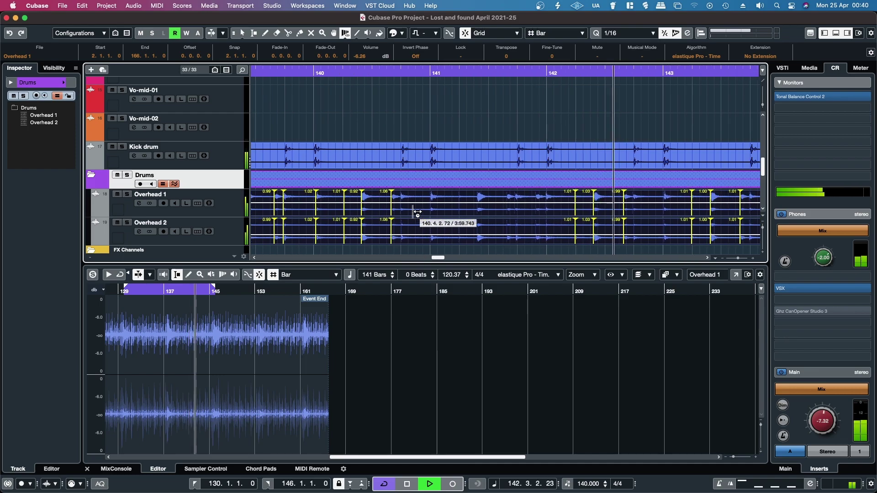
{"action": "scroll", "coordinate": [417, 212], "scroll_direction": "right", "scroll_amount": 3}
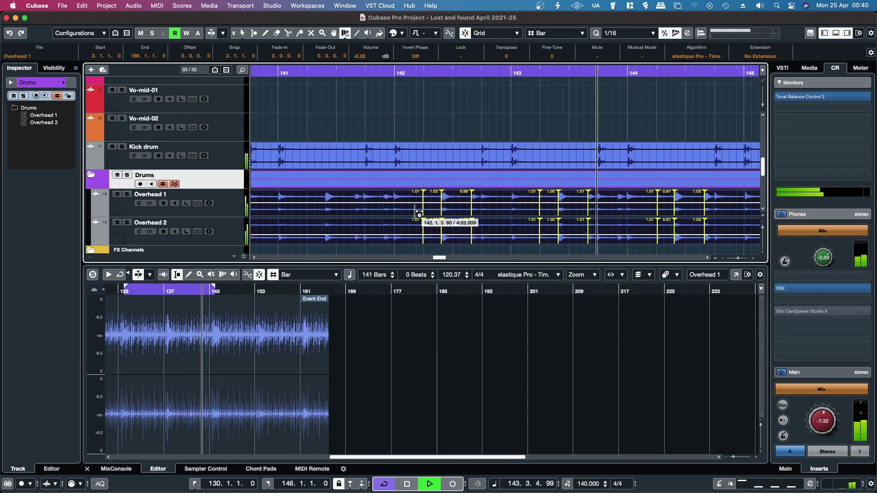
{"action": "scroll", "coordinate": [424, 215], "scroll_direction": "up", "scroll_amount": 4}
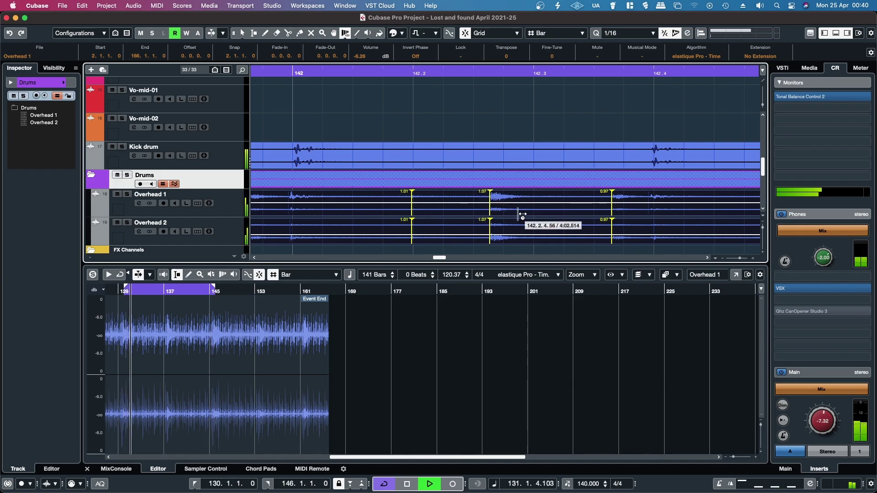
Nudge the shared overhead warp marker near 144.2 onto the beat (0.98 stretch), then zoom out.
{"action": "left_click", "coordinate": [255, 73]}
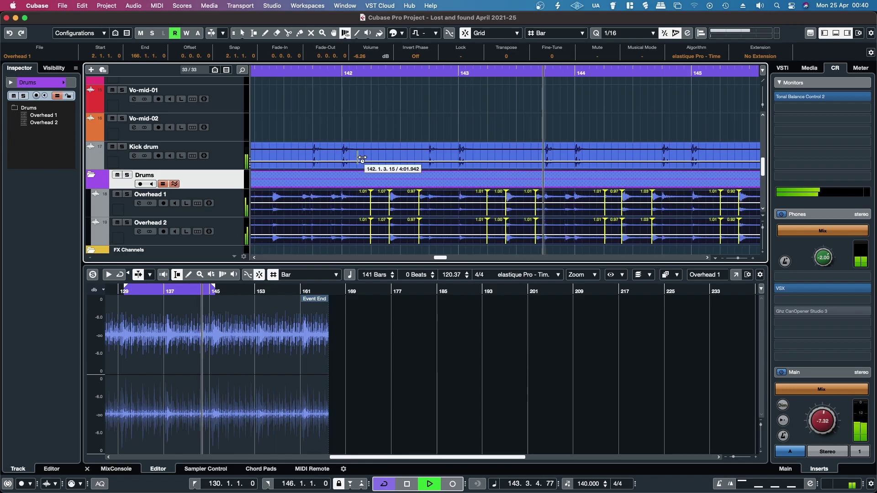
{"action": "key", "text": "g"}
{"action": "key", "text": "g"}
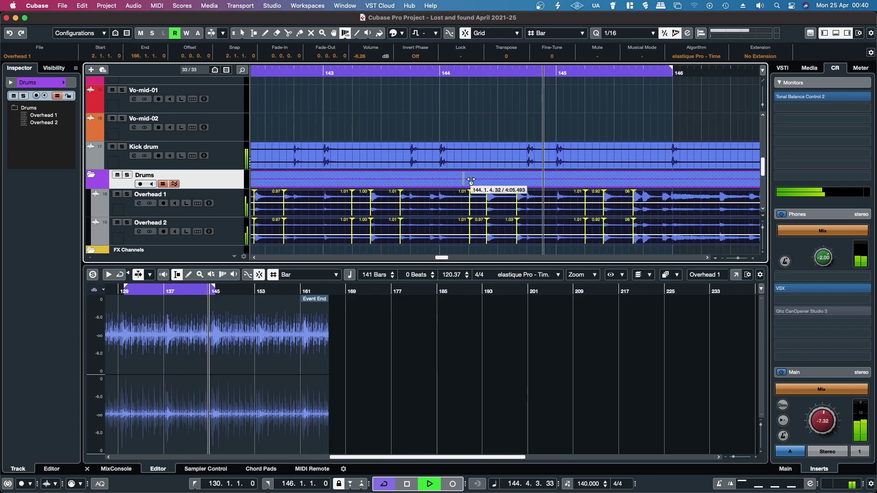
{"action": "key", "text": "h"}
{"action": "key", "text": "h"}
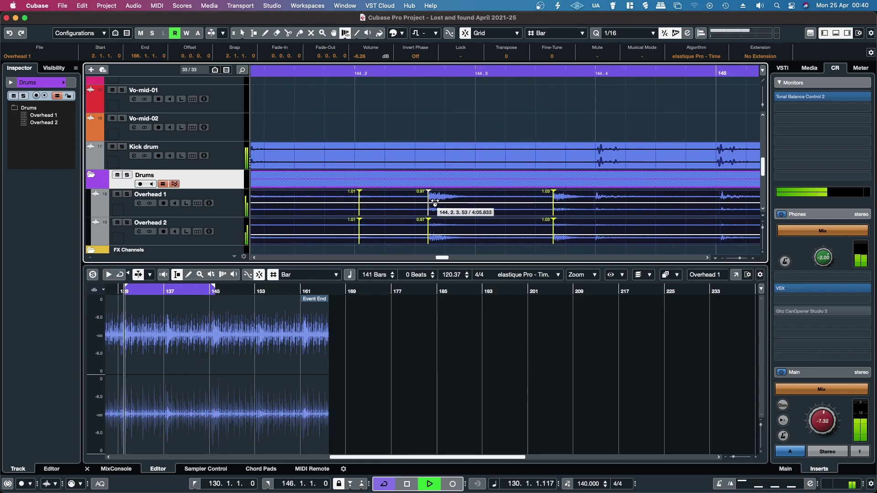
{"action": "key", "text": "h"}
{"action": "key", "text": "h"}
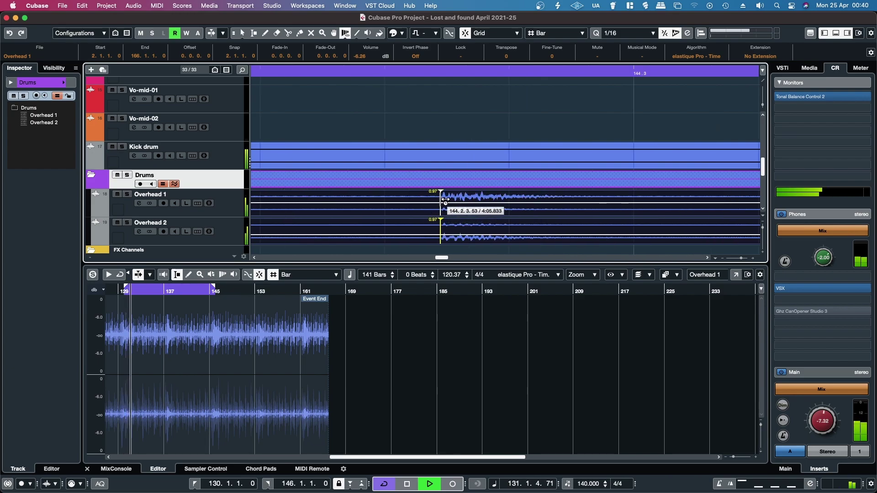
{"action": "left_click_drag", "start_coordinate": [444, 201], "coordinate": [449, 200]}
{"action": "key", "text": "g"}
{"action": "key", "text": "g"}
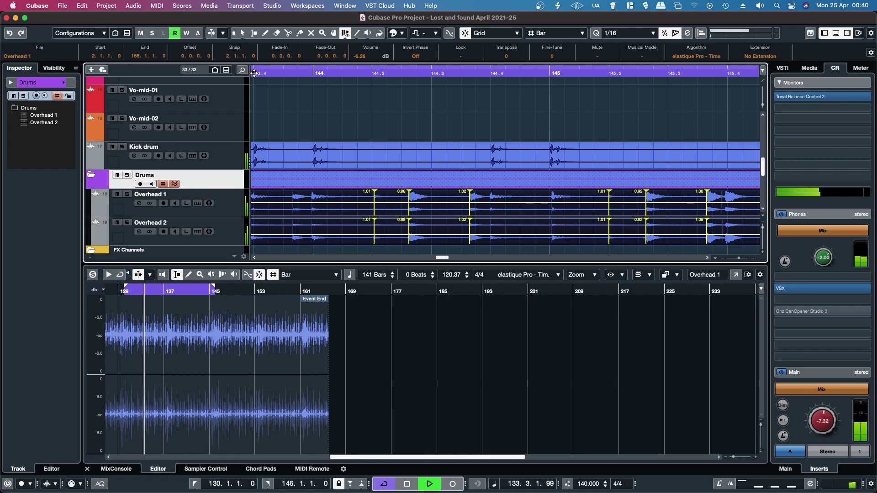
{"action": "left_click", "coordinate": [255, 73]}
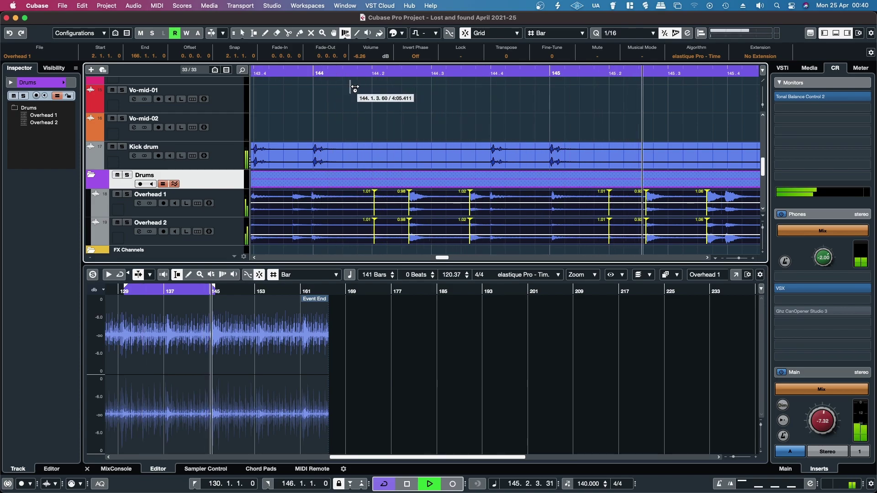
{"action": "key", "text": "g"}
{"action": "key", "text": "g"}
{"action": "key", "text": "g"}
{"action": "key", "text": "g"}
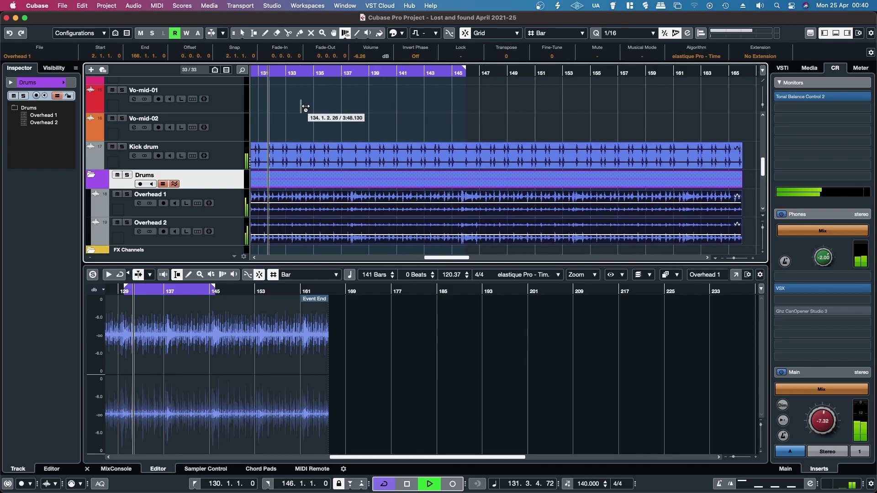
Set the cycle to bars 146–162 and add Kick drum warp markers on hits from 146.4 to 148.
{"action": "left_click_drag", "start_coordinate": [290, 69], "coordinate": [506, 69]}
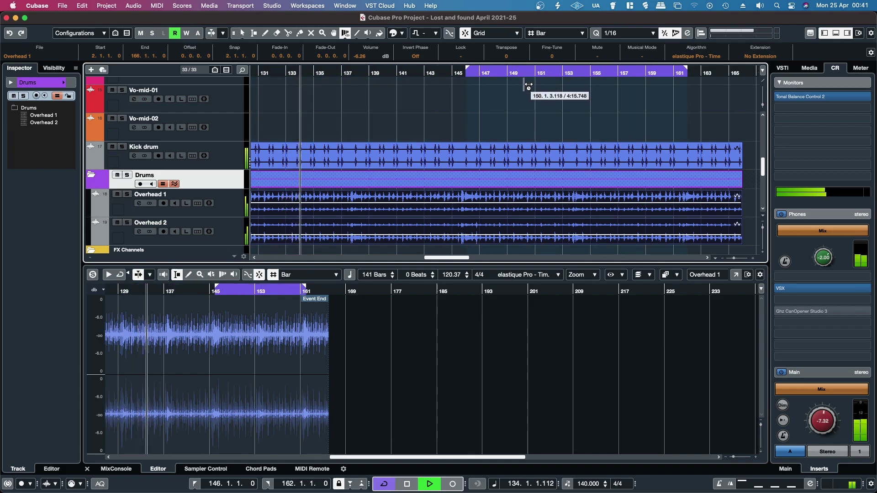
{"action": "left_click", "coordinate": [489, 161]}
{"action": "scroll", "coordinate": [481, 187], "scroll_direction": "up", "scroll_amount": 10}
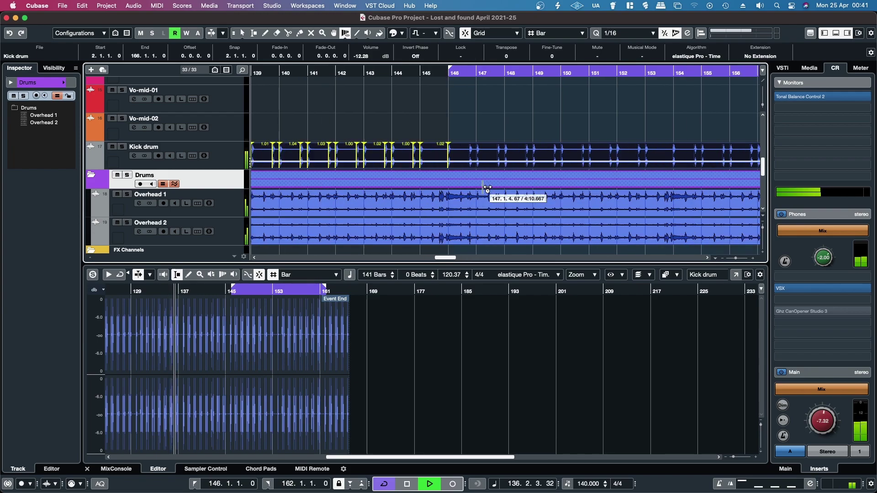
{"action": "left_click", "coordinate": [371, 151]}
{"action": "left_click", "coordinate": [432, 150]}
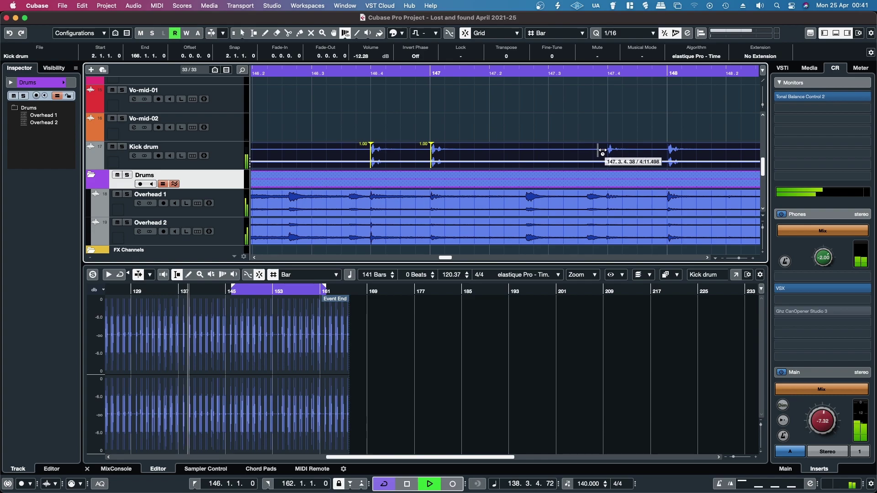
{"action": "left_click", "coordinate": [610, 151]}
{"action": "left_click", "coordinate": [670, 150]}
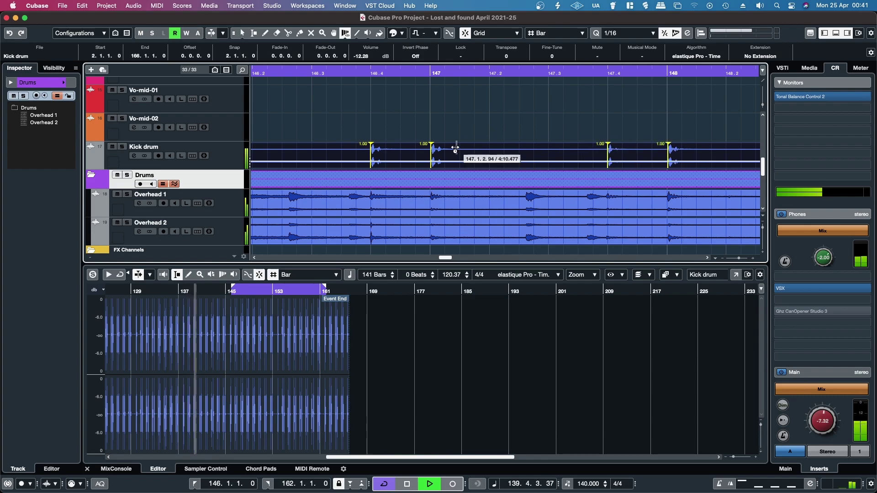
Add warp markers on the kick hits at 148.4, 149, 149.4, 150.4, 151.4 and 152.
{"action": "scroll", "coordinate": [434, 151], "scroll_direction": "right", "scroll_amount": 5}
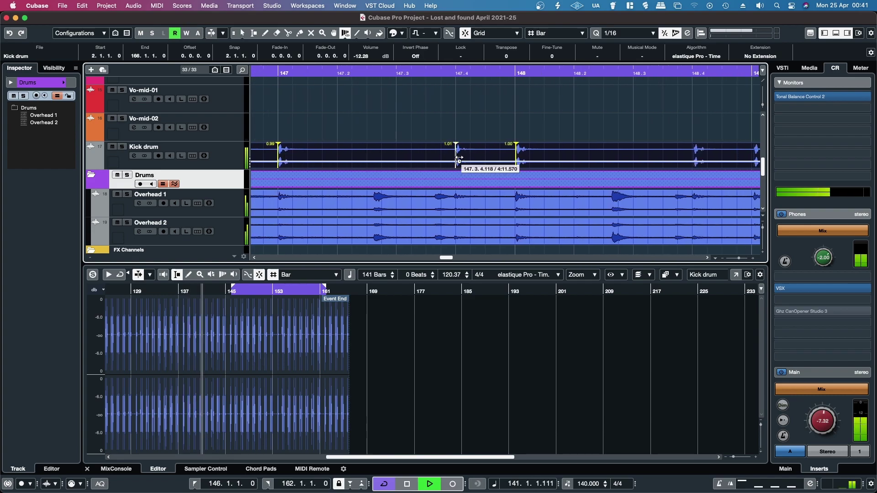
{"action": "left_click", "coordinate": [594, 153]}
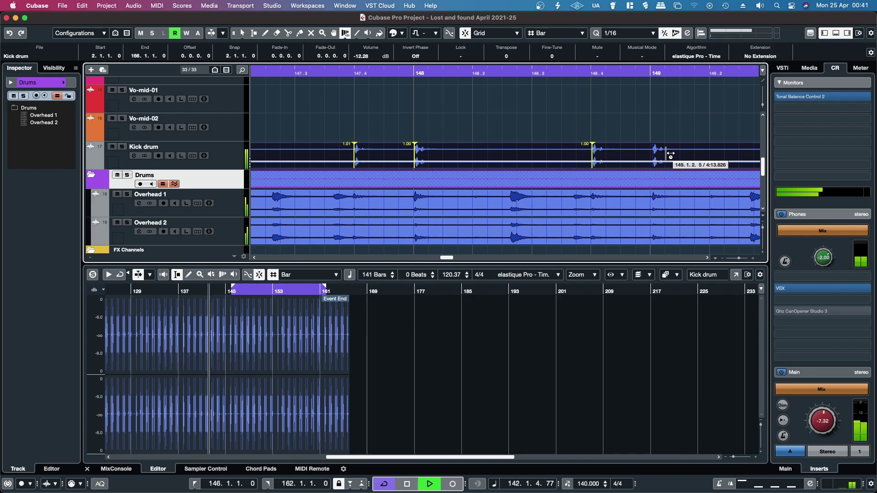
{"action": "left_click", "coordinate": [659, 154]}
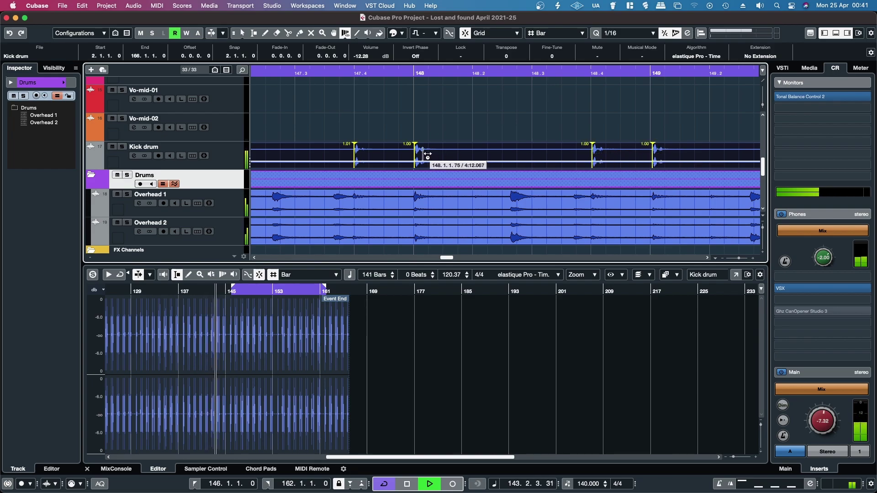
{"action": "scroll", "coordinate": [448, 156], "scroll_direction": "right", "scroll_amount": 5}
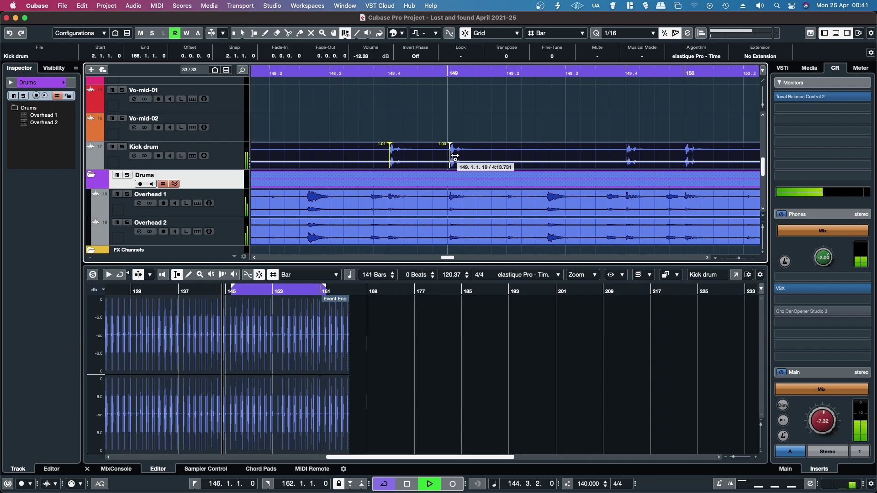
{"action": "left_click", "coordinate": [566, 154]}
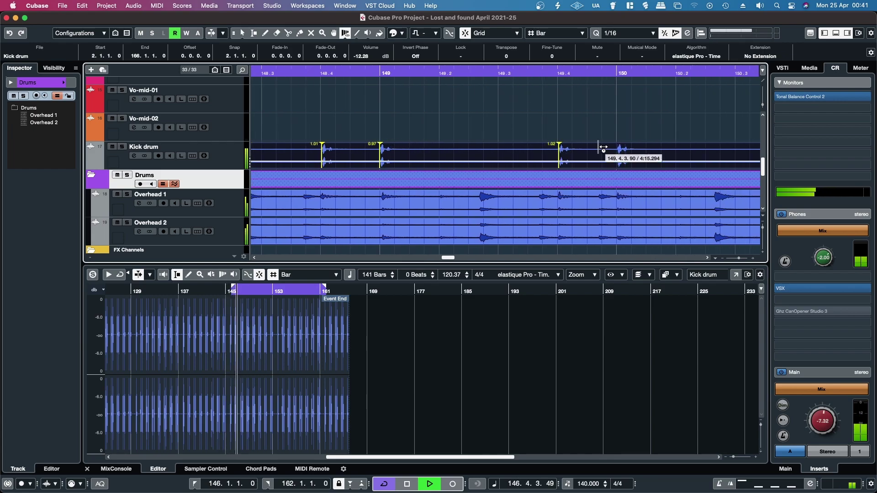
{"action": "scroll", "coordinate": [621, 153], "scroll_direction": "right", "scroll_amount": 4}
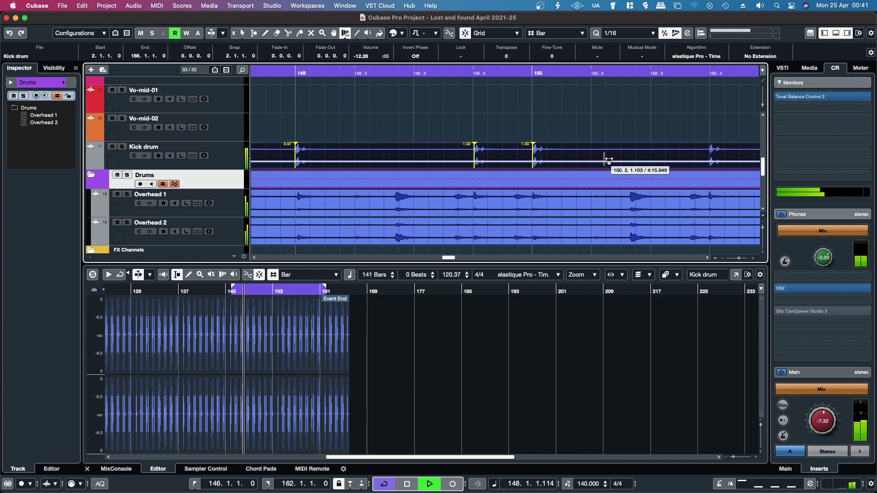
{"action": "left_click", "coordinate": [627, 153]}
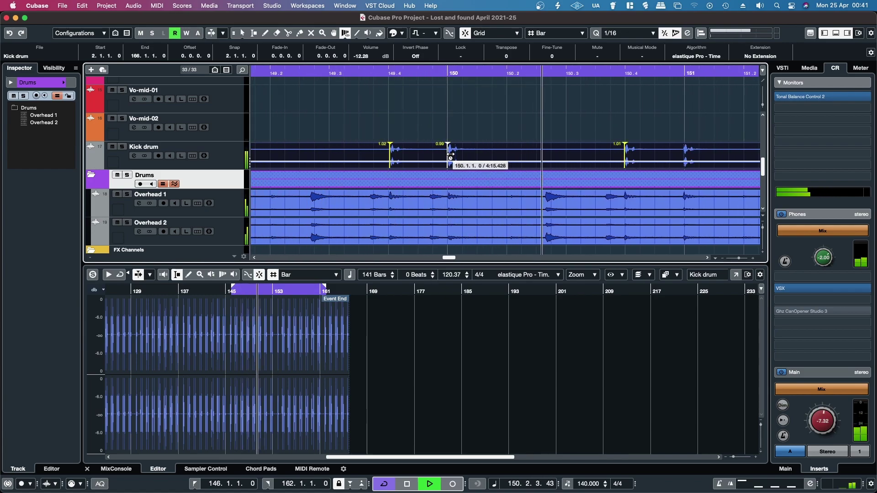
{"action": "scroll", "coordinate": [607, 167], "scroll_direction": "right", "scroll_amount": 2}
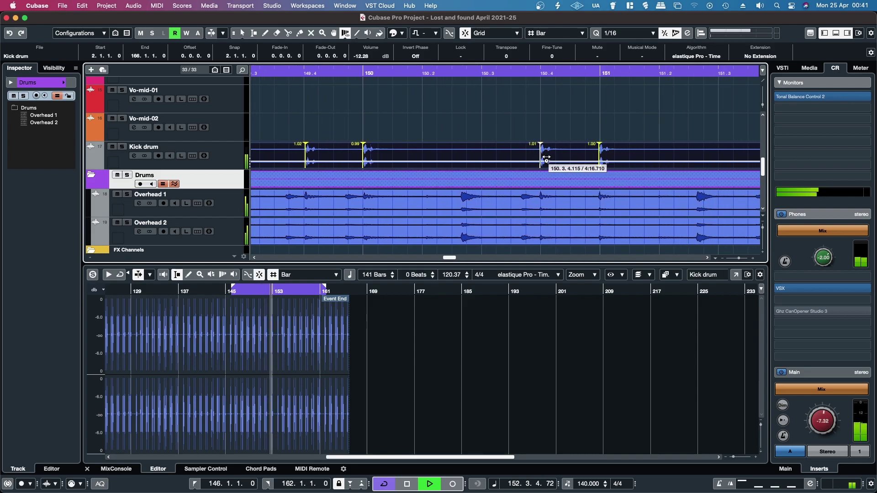
{"action": "scroll", "coordinate": [571, 160], "scroll_direction": "right", "scroll_amount": 3}
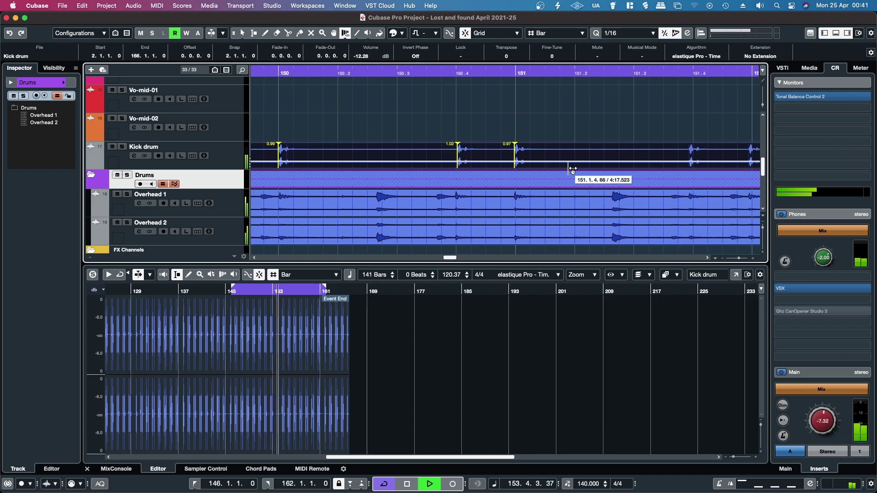
{"action": "left_click", "coordinate": [606, 151]}
{"action": "left_click", "coordinate": [665, 151]}
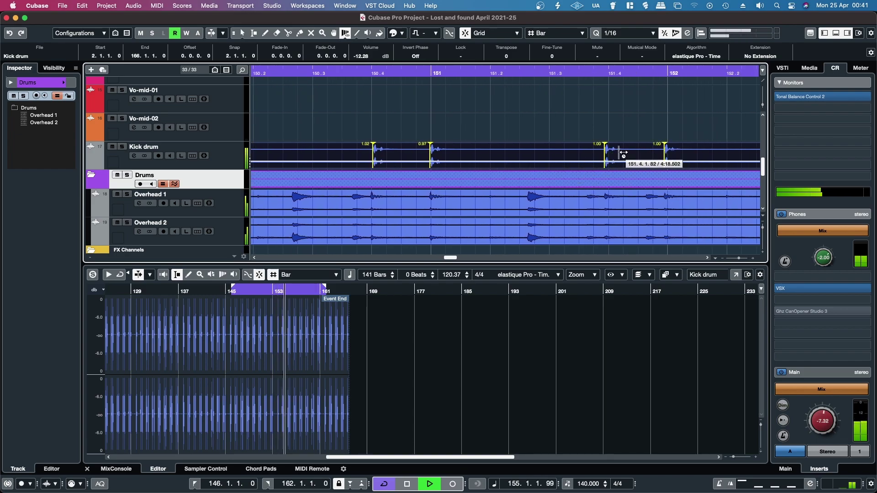
Add markers on kick hits 152.4 through 155, nudging the 154.4 marker onto the beat.
{"action": "scroll", "coordinate": [493, 153], "scroll_direction": "right", "scroll_amount": 5}
{"action": "left_click", "coordinate": [589, 152]}
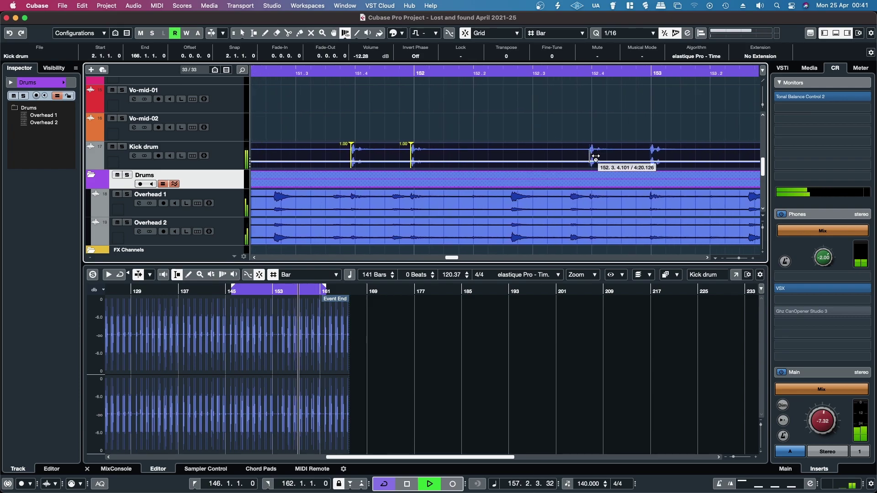
{"action": "left_click", "coordinate": [656, 155]}
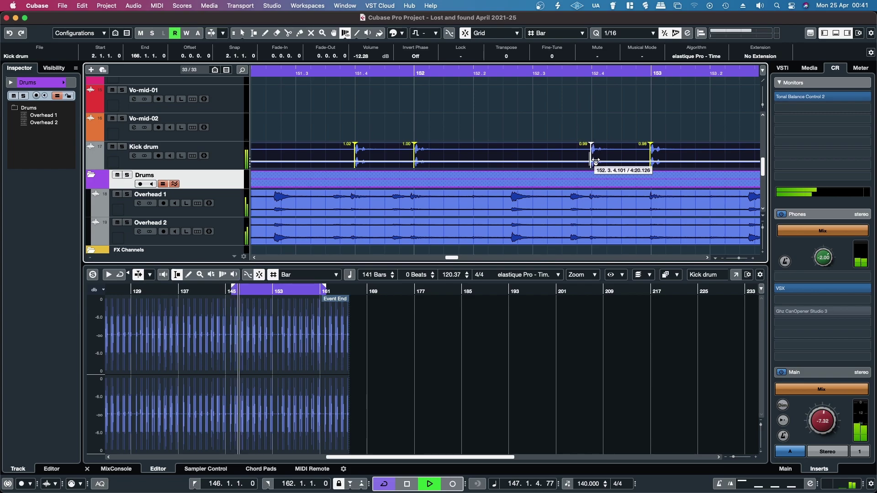
{"action": "scroll", "coordinate": [596, 162], "scroll_direction": "right", "scroll_amount": 6}
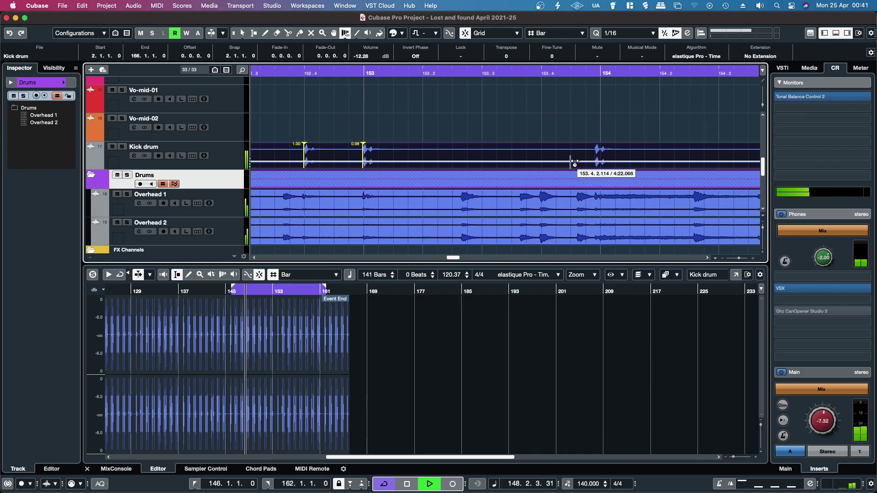
{"action": "left_click", "coordinate": [597, 155]}
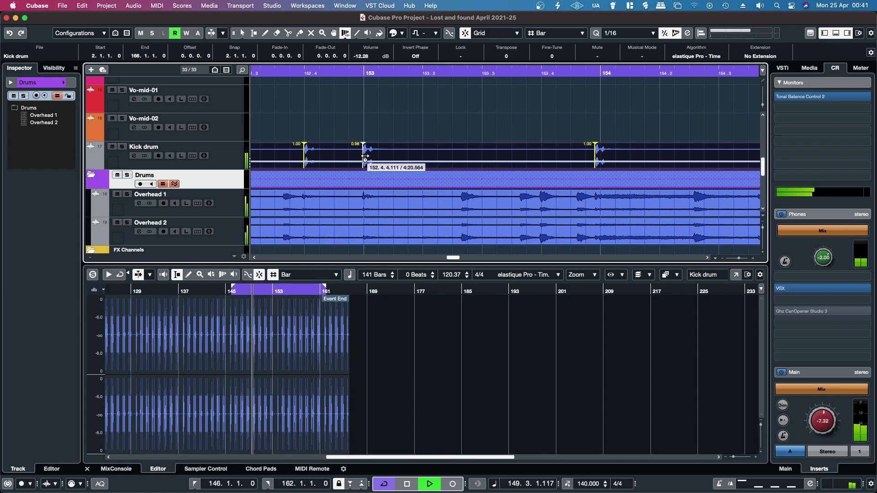
{"action": "scroll", "coordinate": [525, 157], "scroll_direction": "right", "scroll_amount": 6}
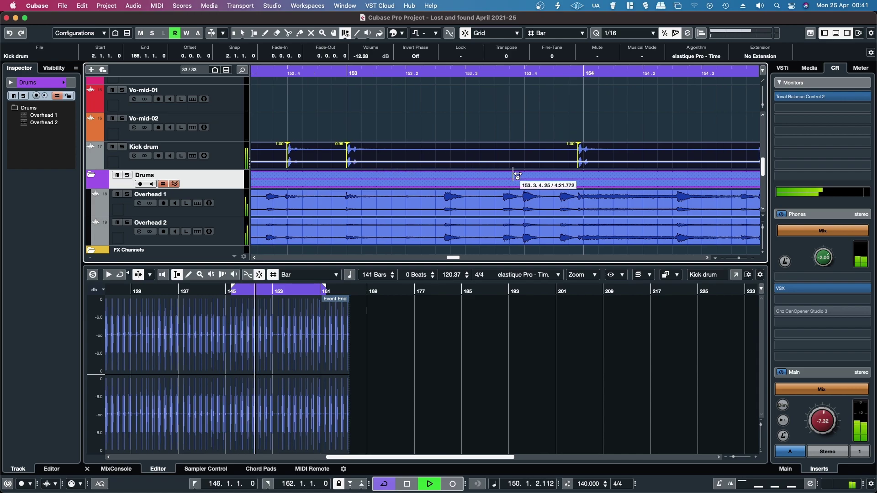
{"action": "left_click", "coordinate": [591, 155]}
{"action": "left_click", "coordinate": [652, 155]}
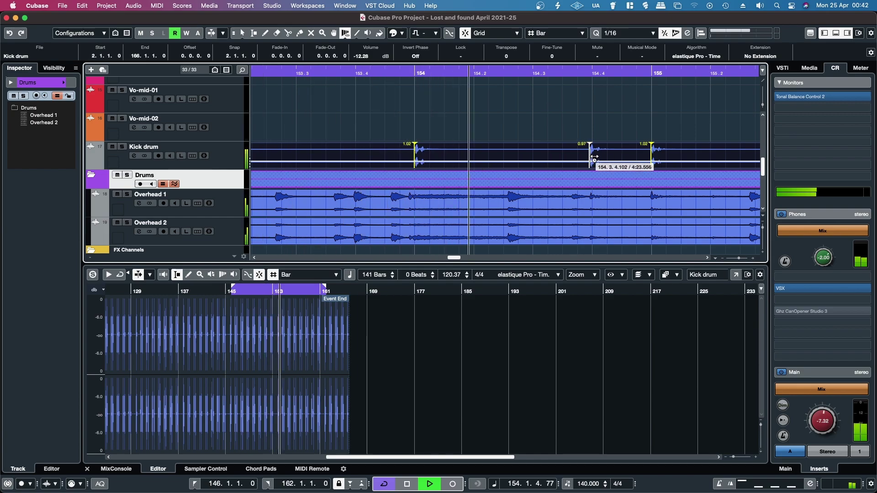
{"action": "left_click_drag", "start_coordinate": [593, 158], "coordinate": [597, 160]}
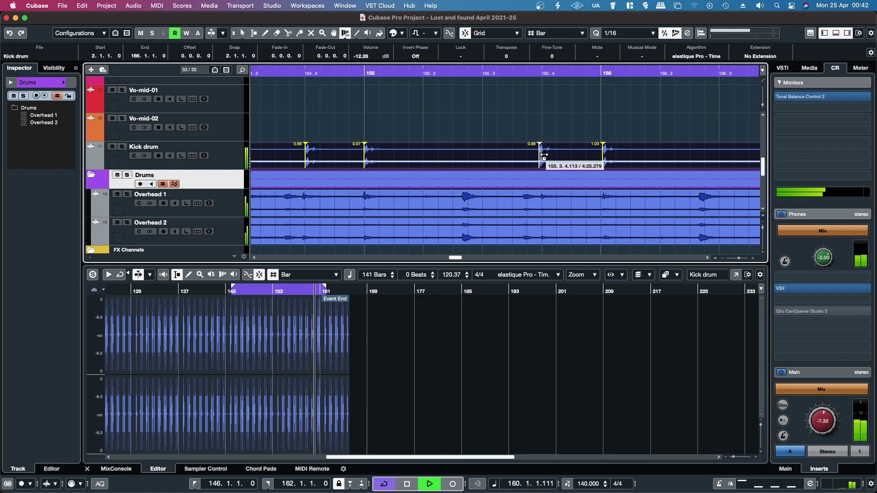
Add kick warp markers around bars 157–158 and nudge the 157.4 marker onto the beat.
{"action": "scroll", "coordinate": [594, 157], "scroll_direction": "right", "scroll_amount": 5}
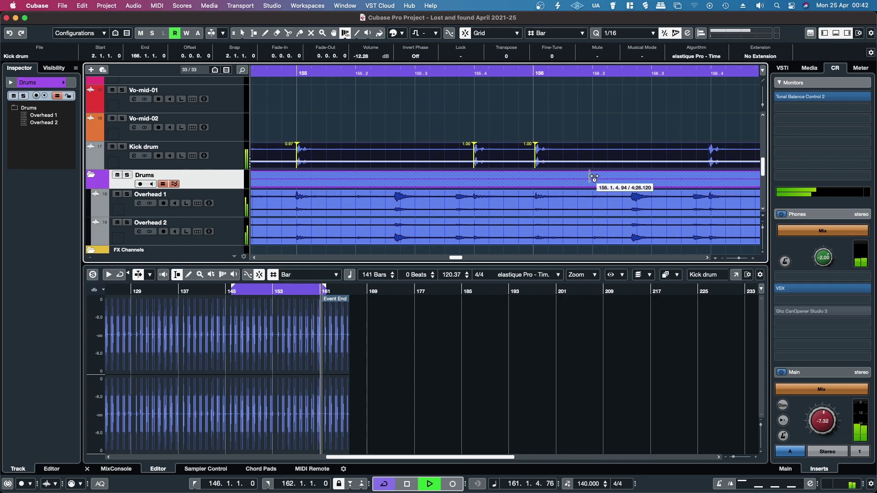
{"action": "left_click", "coordinate": [607, 156]}
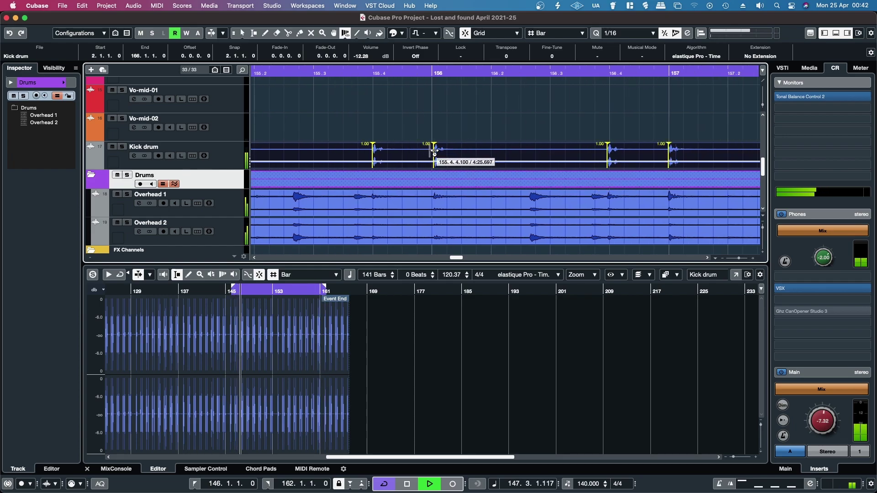
{"action": "scroll", "coordinate": [456, 156], "scroll_direction": "right", "scroll_amount": 5}
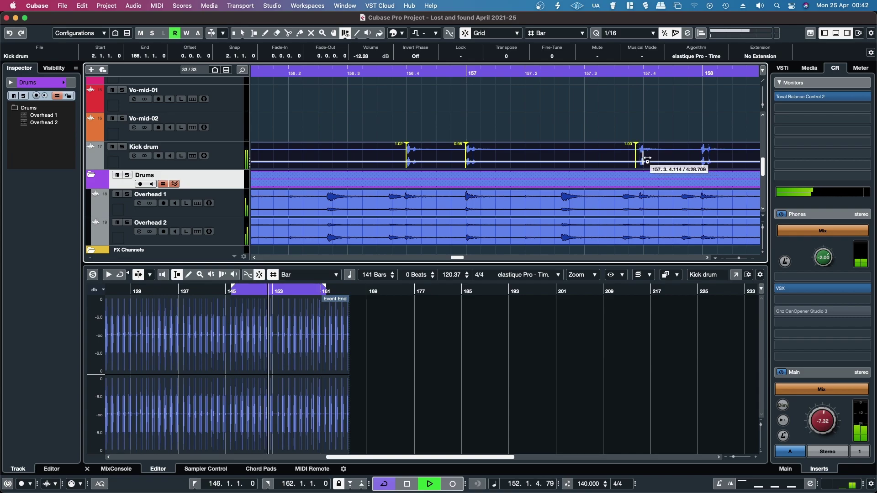
{"action": "left_click", "coordinate": [706, 150]}
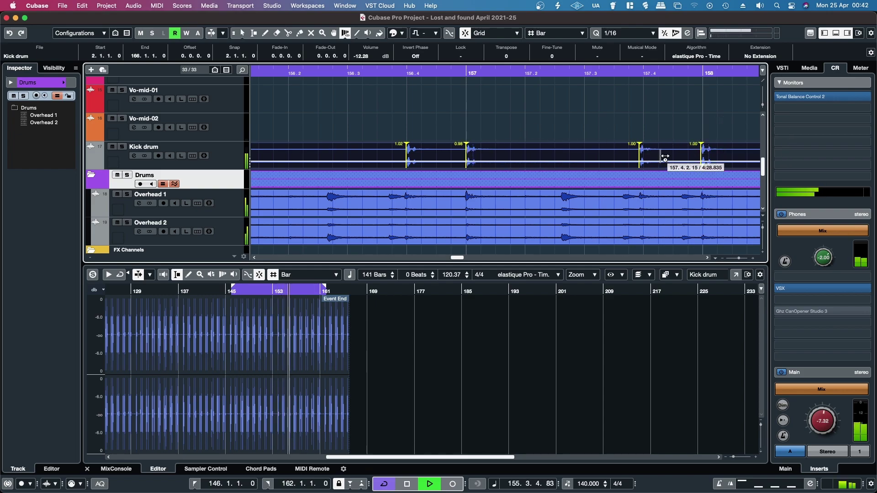
{"action": "left_click_drag", "start_coordinate": [652, 158], "coordinate": [648, 161]}
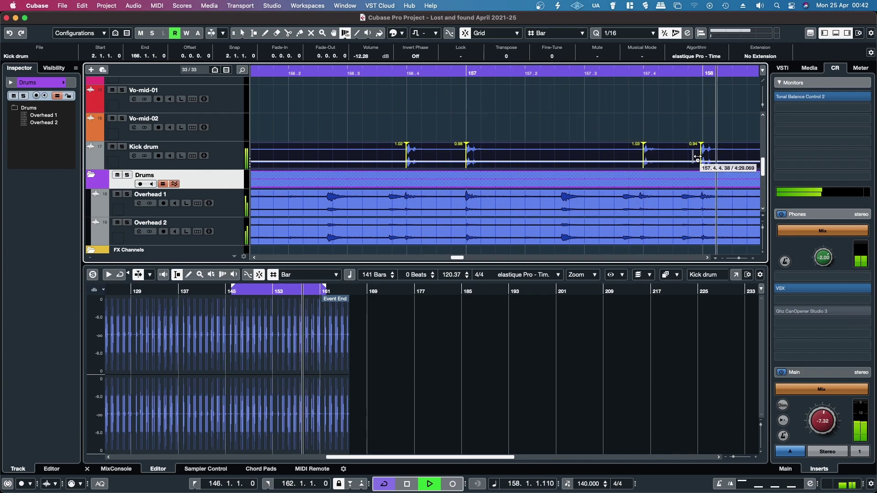
{"action": "key", "text": "h"}
{"action": "key", "text": "h"}
{"action": "key", "text": "h"}
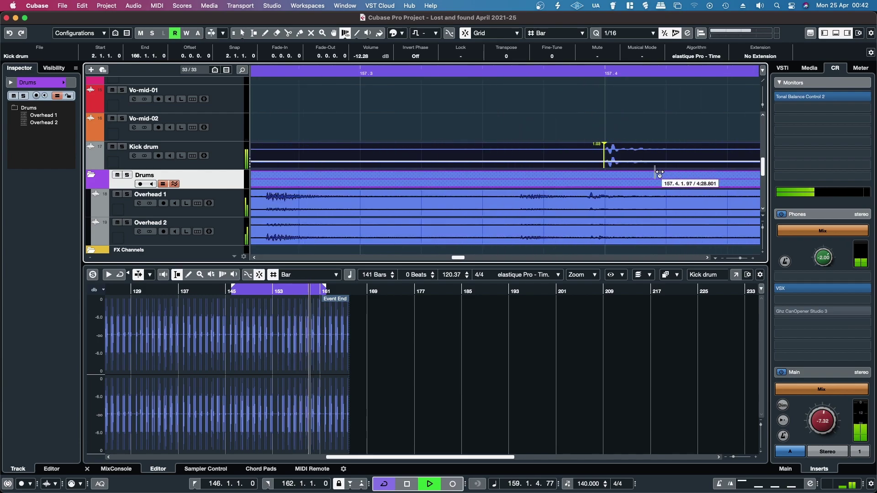
{"action": "key", "text": "g"}
{"action": "key", "text": "g"}
{"action": "key", "text": "g"}
{"action": "key", "text": "g"}
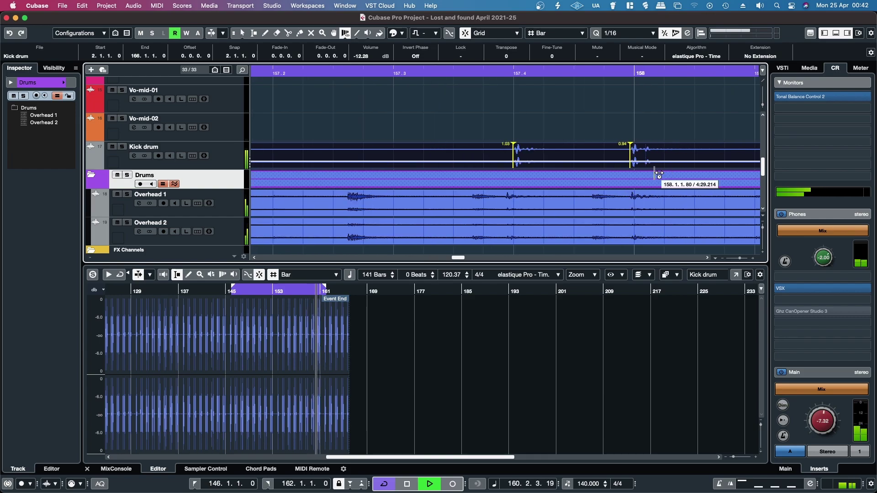
Add warp markers on the kick hits at 158.4, bar 160 and bar 162.
{"action": "scroll", "coordinate": [656, 176], "scroll_direction": "right", "scroll_amount": 3}
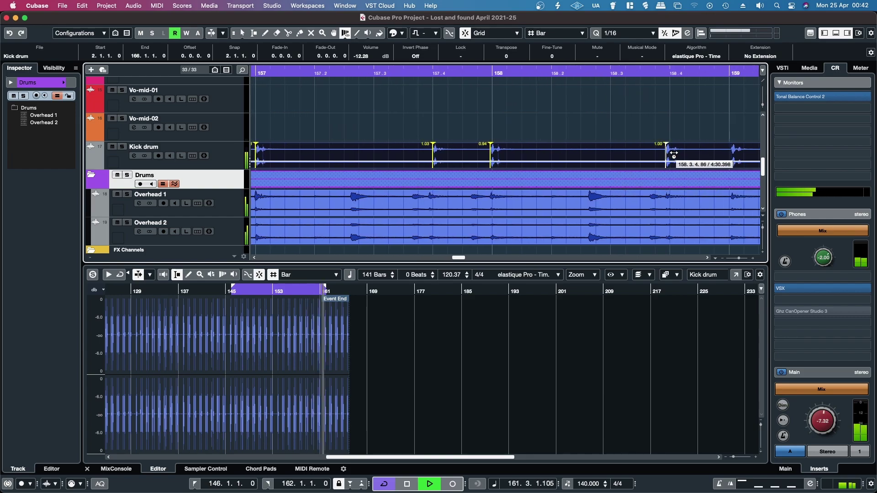
{"action": "left_click", "coordinate": [731, 150]}
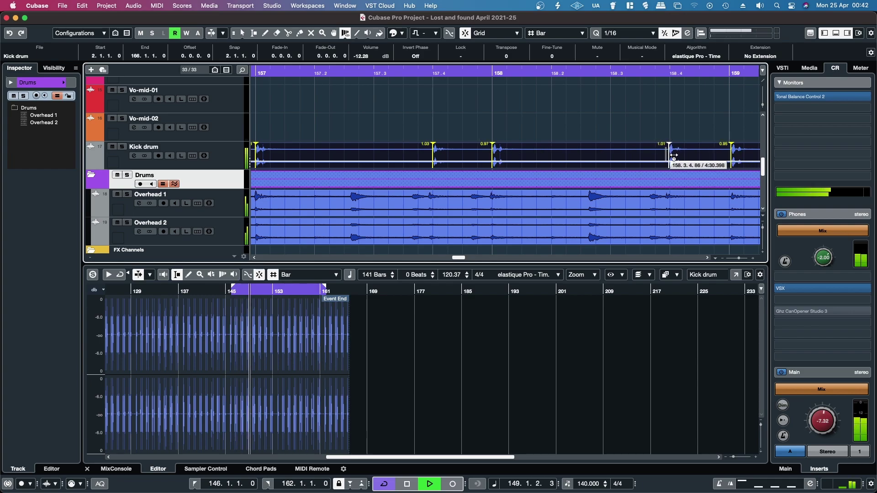
{"action": "scroll", "coordinate": [674, 155], "scroll_direction": "right", "scroll_amount": 10}
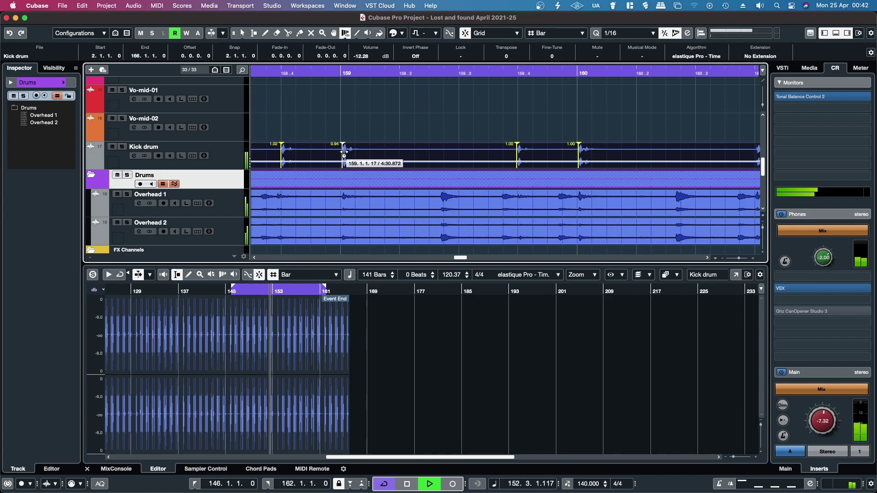
{"action": "scroll", "coordinate": [578, 158], "scroll_direction": "right", "scroll_amount": 3}
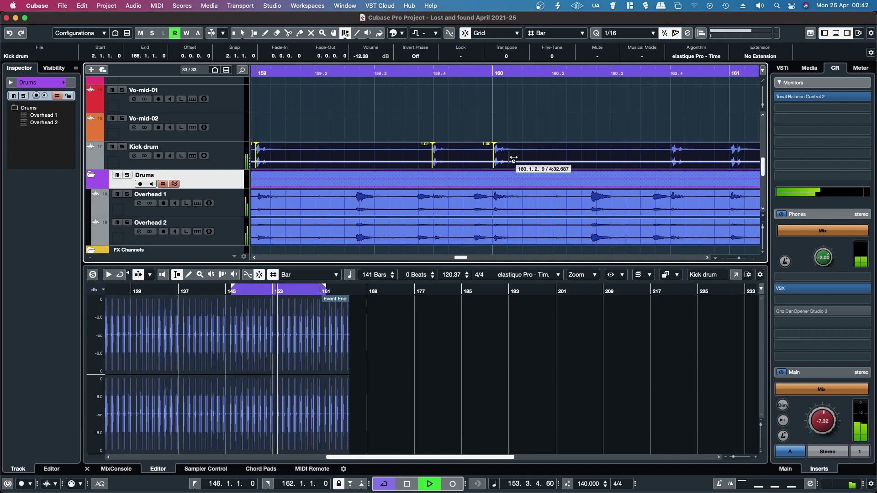
{"action": "left_click", "coordinate": [671, 157]}
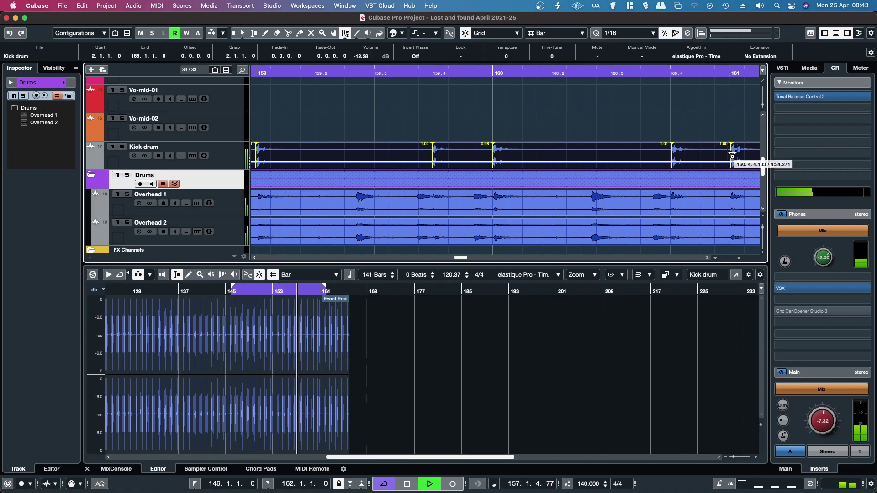
{"action": "scroll", "coordinate": [708, 157], "scroll_direction": "right", "scroll_amount": 5}
{"action": "left_click", "coordinate": [666, 157]}
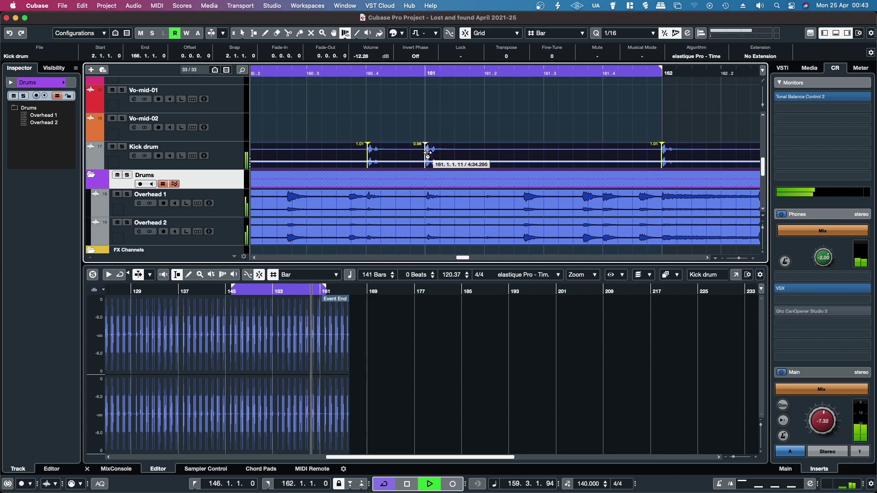
Add Free Warp markers on the kick hits at bars 162, 163, 165 and just before 166, then scroll back to bar 145.
{"action": "scroll", "coordinate": [521, 164], "scroll_direction": "down", "scroll_amount": 4}
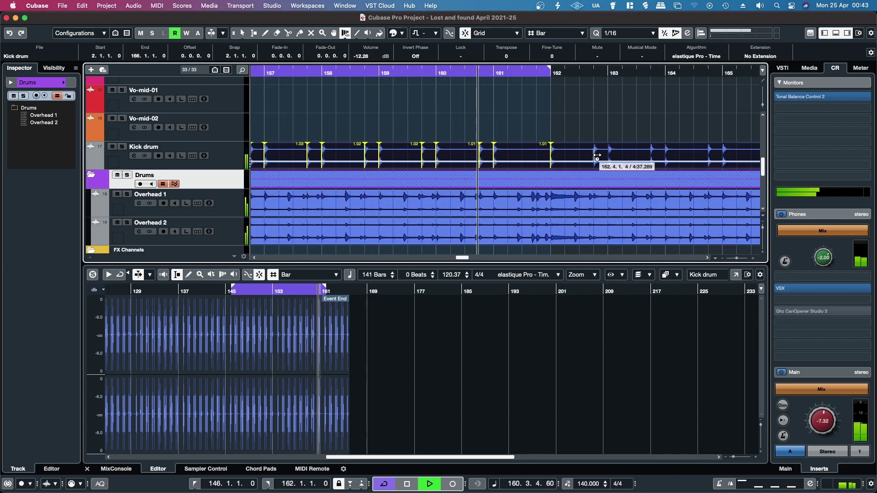
{"action": "left_click", "coordinate": [595, 157]}
{"action": "left_click", "coordinate": [650, 155]}
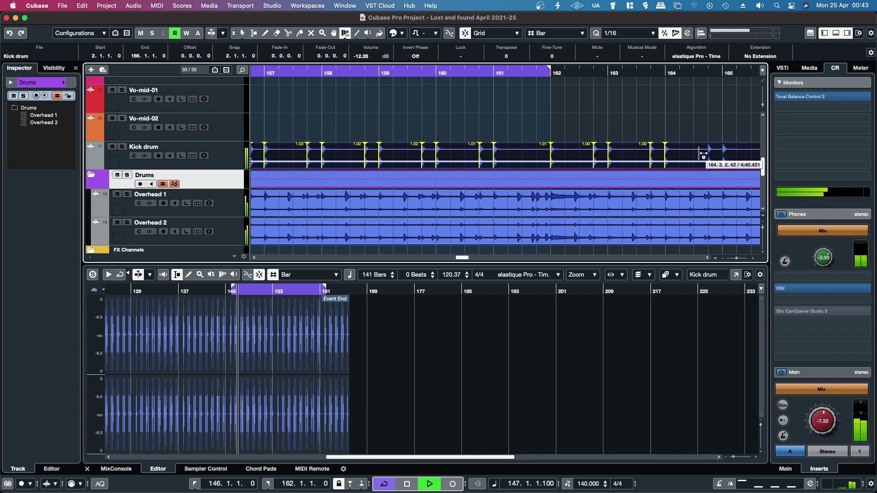
{"action": "left_click", "coordinate": [725, 153]}
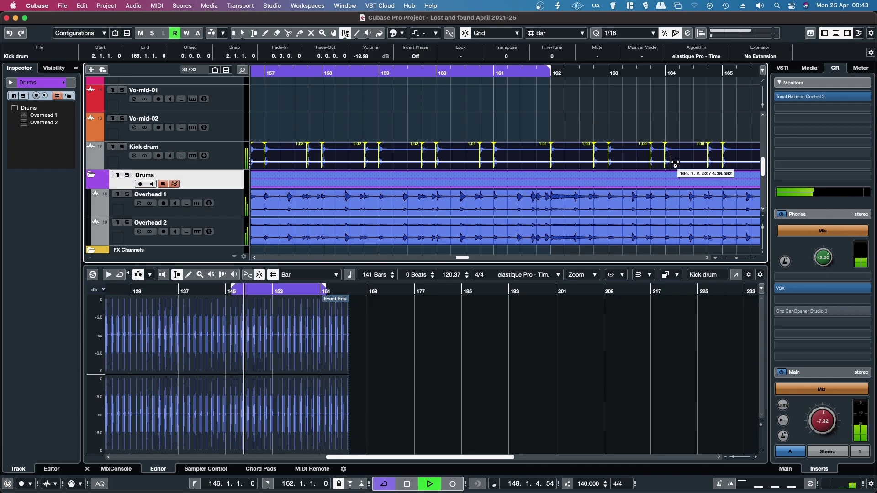
{"action": "scroll", "coordinate": [685, 153], "scroll_direction": "right", "scroll_amount": 3}
{"action": "left_click", "coordinate": [680, 153]}
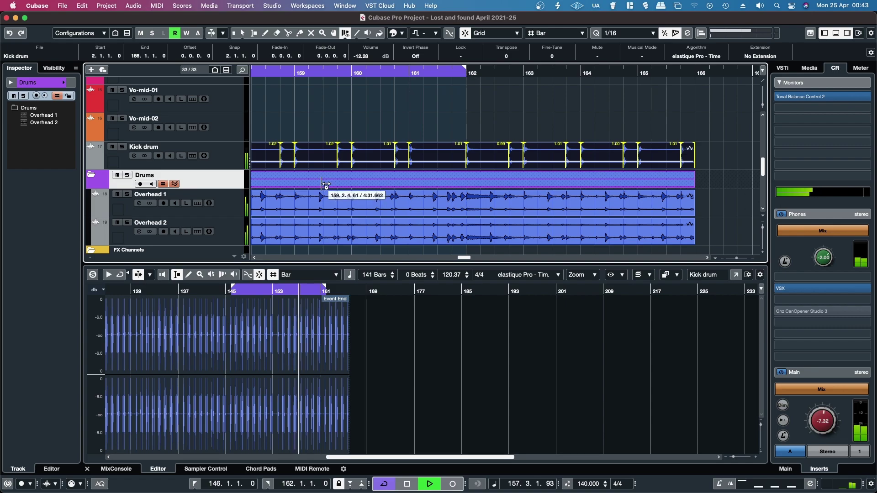
{"action": "scroll", "coordinate": [326, 185], "scroll_direction": "left", "scroll_amount": 10}
{"action": "scroll", "coordinate": [324, 186], "scroll_direction": "left", "scroll_amount": 6}
{"action": "scroll", "coordinate": [322, 188], "scroll_direction": "left", "scroll_amount": 6}
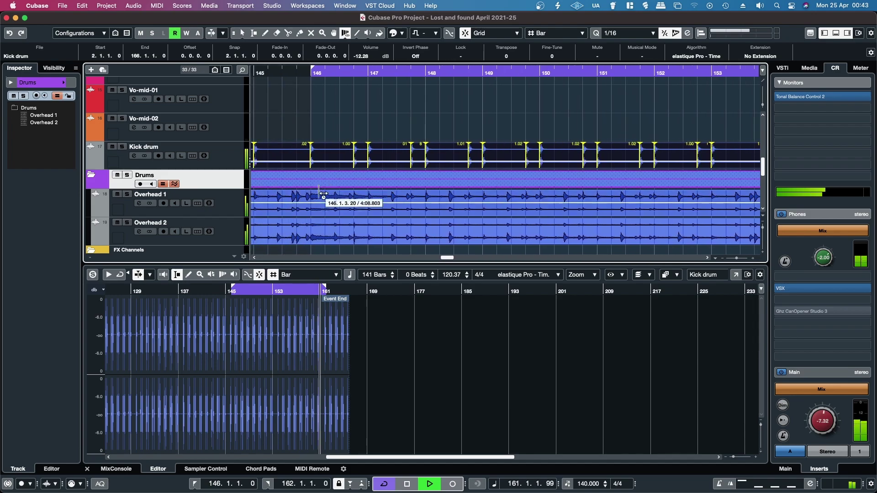
Select the Overhead 1 event, add warp markers on its hits and drag one back onto the beat.
{"action": "scroll", "coordinate": [323, 192], "scroll_direction": "up", "scroll_amount": 3}
{"action": "left_click", "coordinate": [325, 198]}
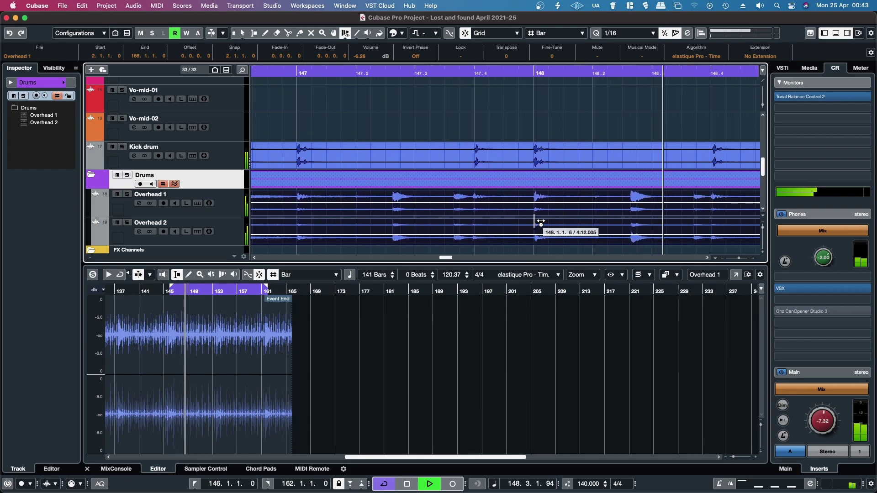
{"action": "left_click_drag", "start_coordinate": [540, 222], "coordinate": [498, 194]}
{"action": "left_click", "coordinate": [461, 197]}
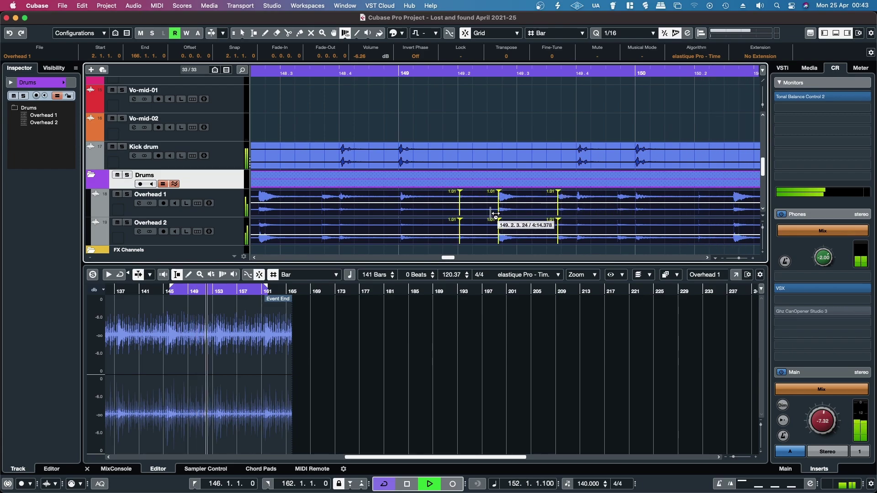
{"action": "scroll", "coordinate": [497, 212], "scroll_direction": "up", "scroll_amount": 6}
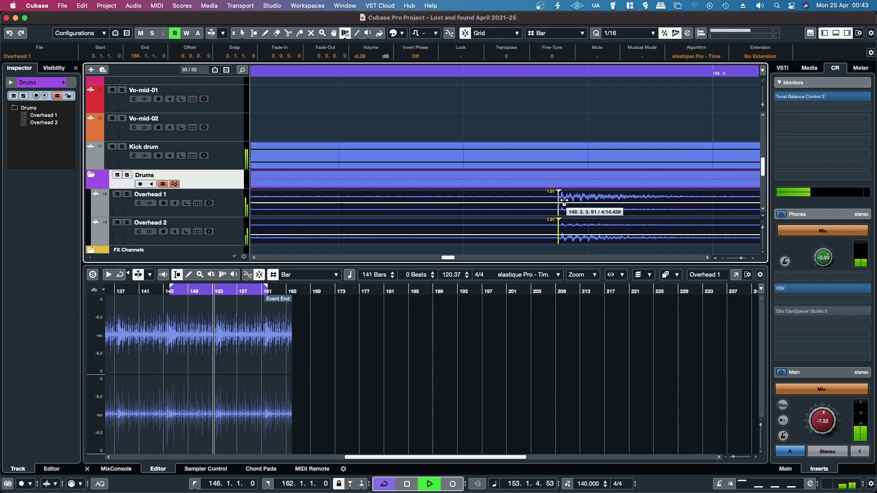
{"action": "left_click_drag", "start_coordinate": [563, 200], "coordinate": [548, 200]}
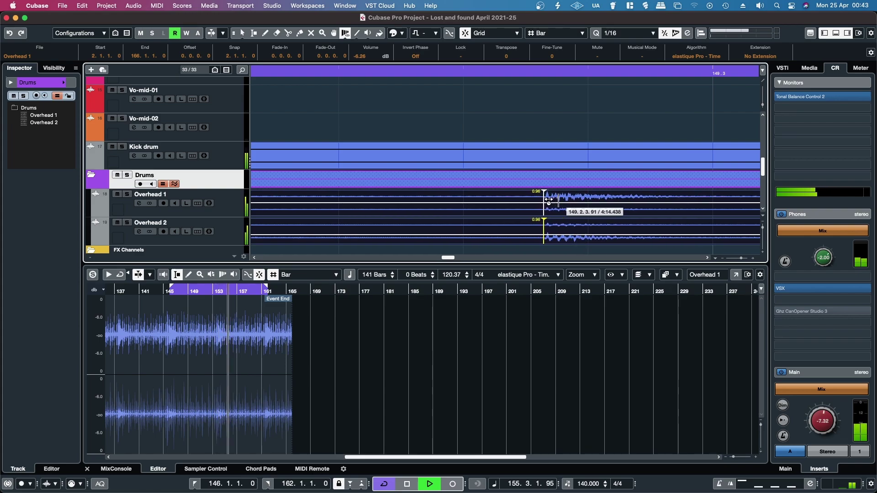
Add warp markers at the overhead hits in bar 150 and fine-tune one onto the grid line.
{"action": "key", "text": "g"}
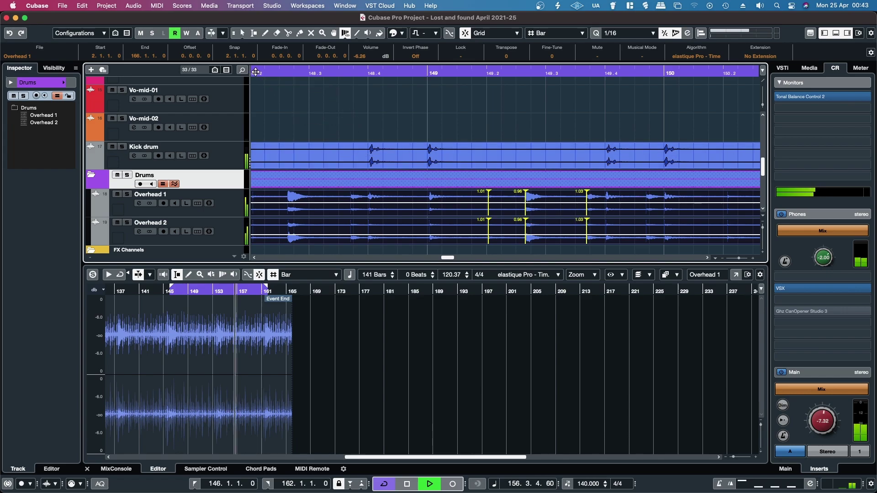
{"action": "left_click", "coordinate": [256, 72]}
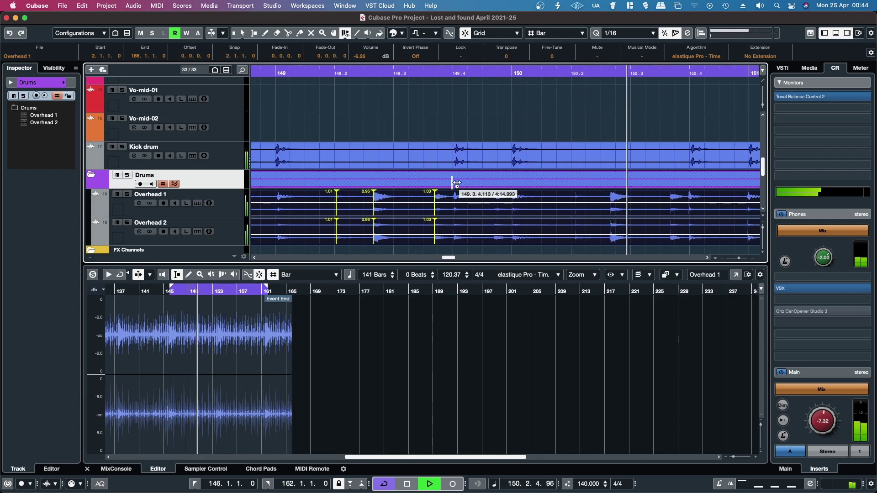
{"action": "left_click", "coordinate": [507, 198]}
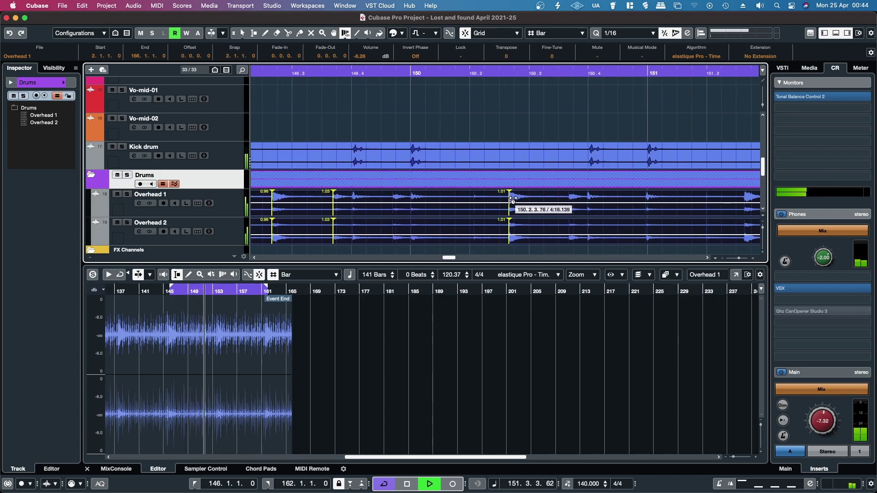
{"action": "left_click", "coordinate": [479, 198]}
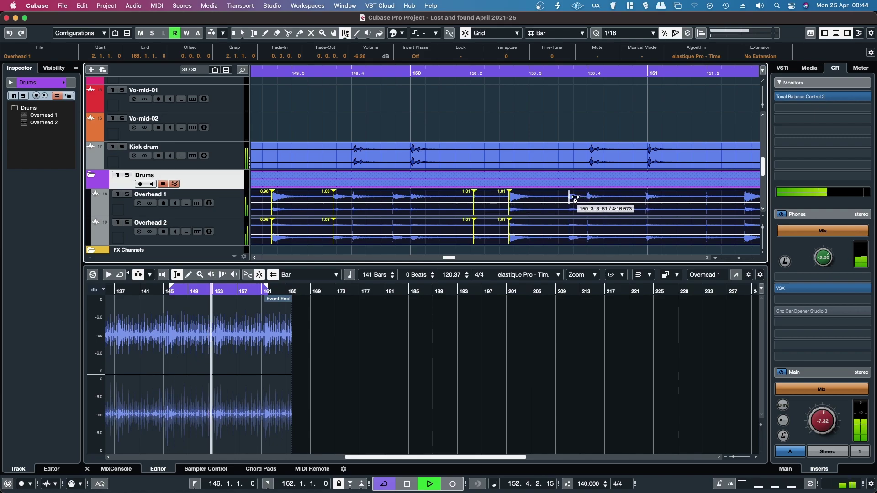
{"action": "key", "text": "h"}
{"action": "key", "text": "h"}
{"action": "key", "text": "h"}
{"action": "key", "text": "h"}
{"action": "key", "text": "h"}
{"action": "key", "text": "h"}
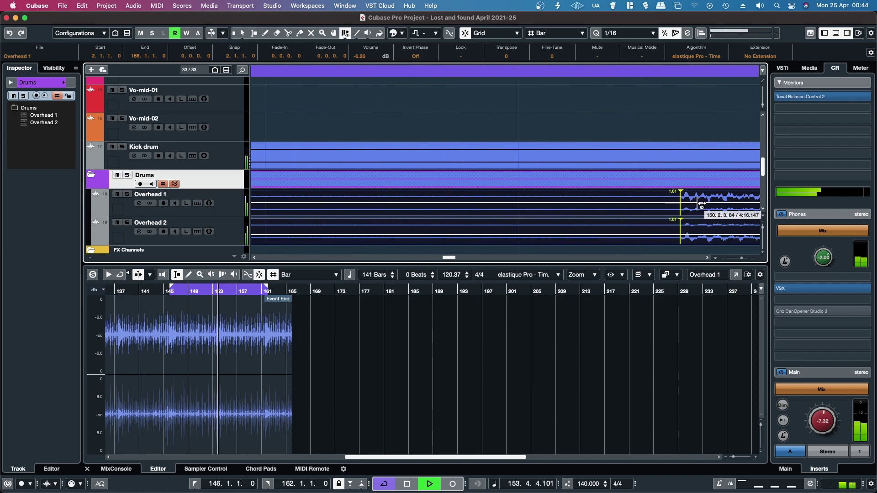
{"action": "left_click_drag", "start_coordinate": [685, 200], "coordinate": [682, 199]}
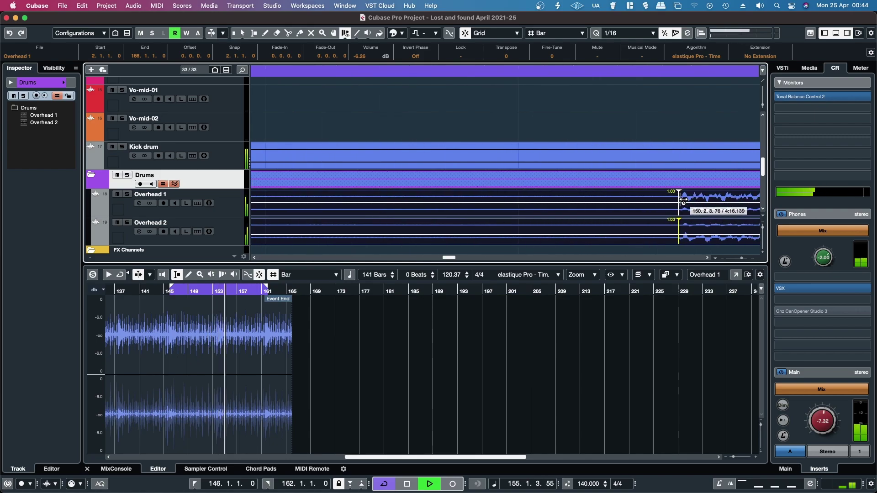
{"action": "key", "text": "g"}
{"action": "key", "text": "g"}
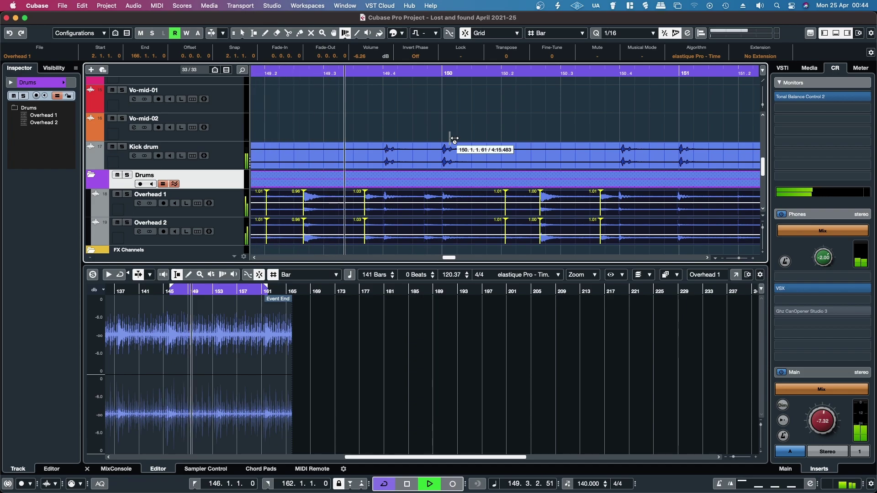
Add a warp marker at the overhead hit in bar 154 and replay from bar 154 to check timing.
{"action": "scroll", "coordinate": [538, 194], "scroll_direction": "right", "scroll_amount": 3}
{"action": "scroll", "coordinate": [538, 195], "scroll_direction": "right", "scroll_amount": 5}
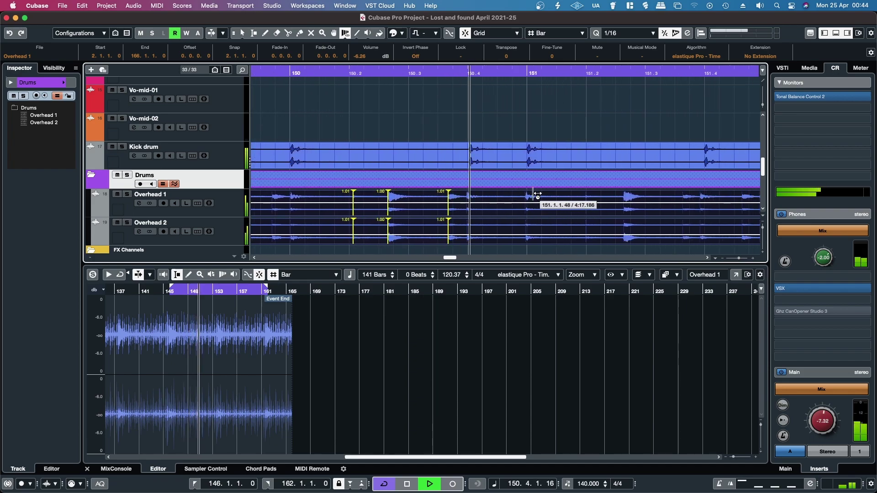
{"action": "scroll", "coordinate": [538, 195], "scroll_direction": "right", "scroll_amount": 5}
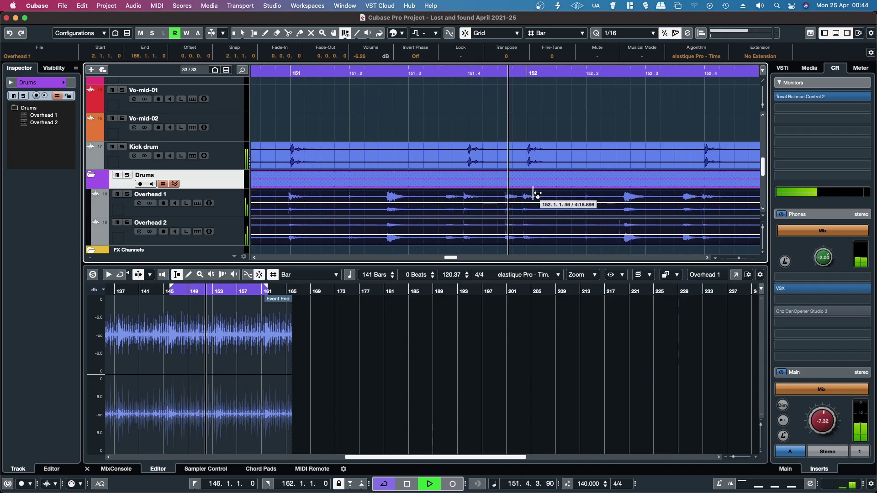
{"action": "scroll", "coordinate": [536, 194], "scroll_direction": "right", "scroll_amount": 5}
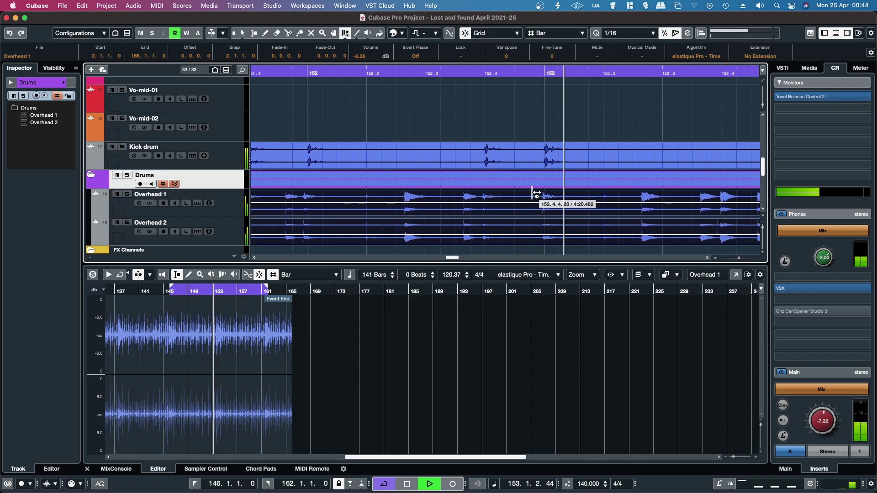
{"action": "scroll", "coordinate": [535, 195], "scroll_direction": "right", "scroll_amount": 5}
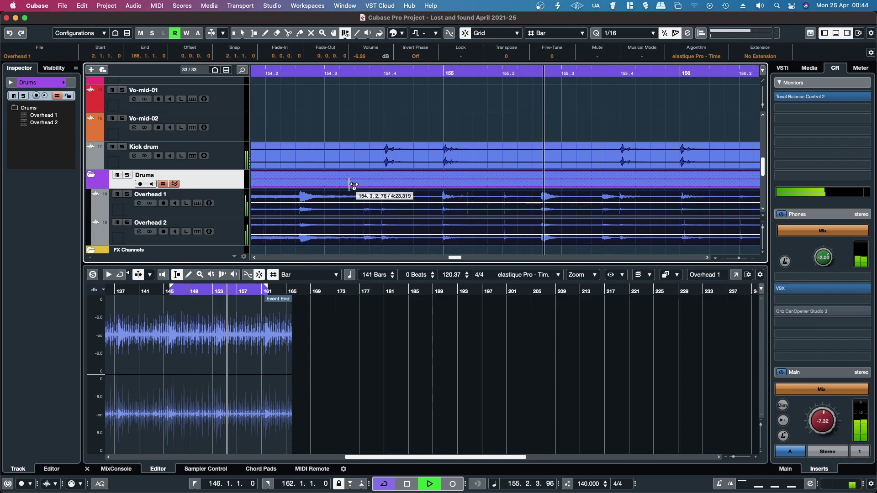
{"action": "scroll", "coordinate": [356, 192], "scroll_direction": "left", "scroll_amount": 1}
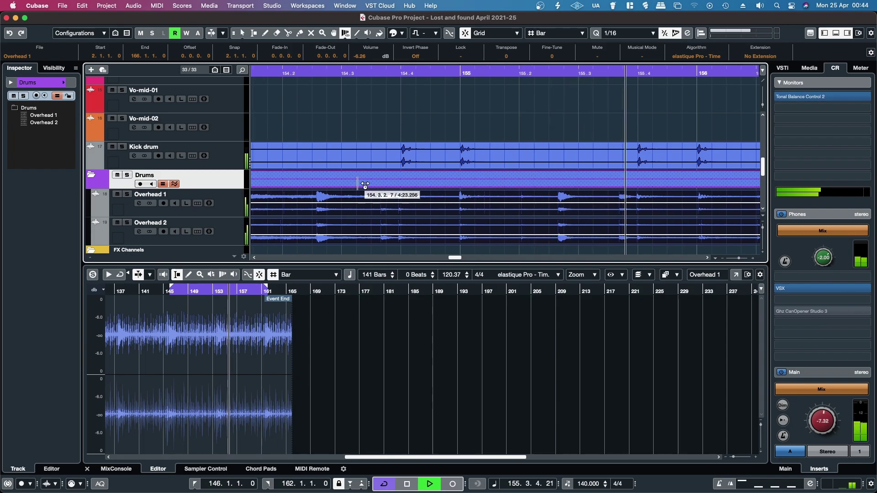
{"action": "left_click", "coordinate": [252, 74]}
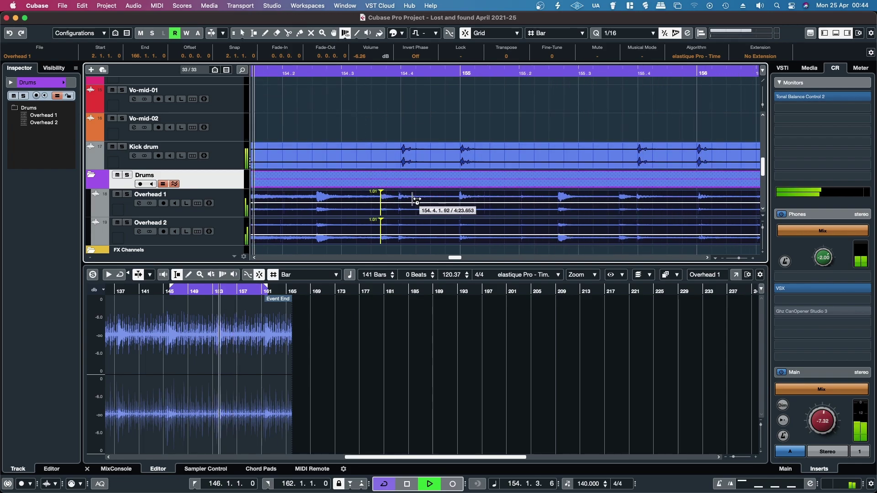
{"action": "left_click", "coordinate": [316, 197]}
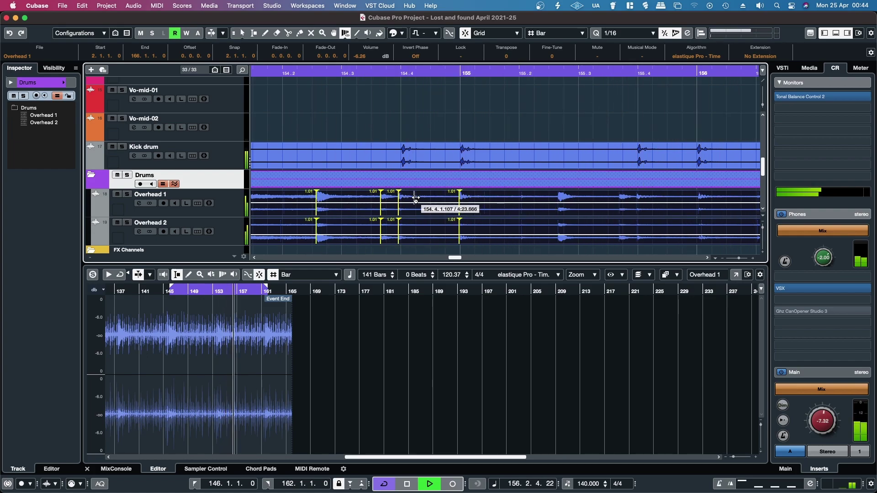
{"action": "scroll", "coordinate": [409, 208], "scroll_direction": "up", "scroll_amount": 5}
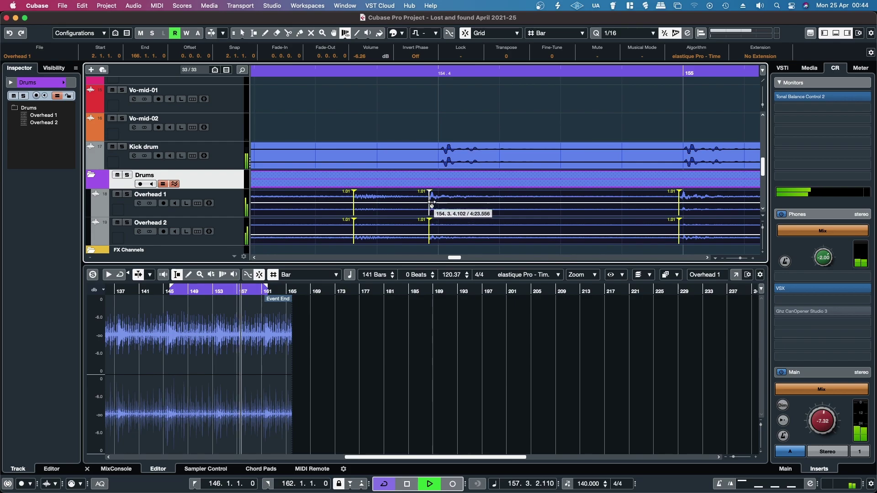
{"action": "scroll", "coordinate": [393, 203], "scroll_direction": "down", "scroll_amount": 5}
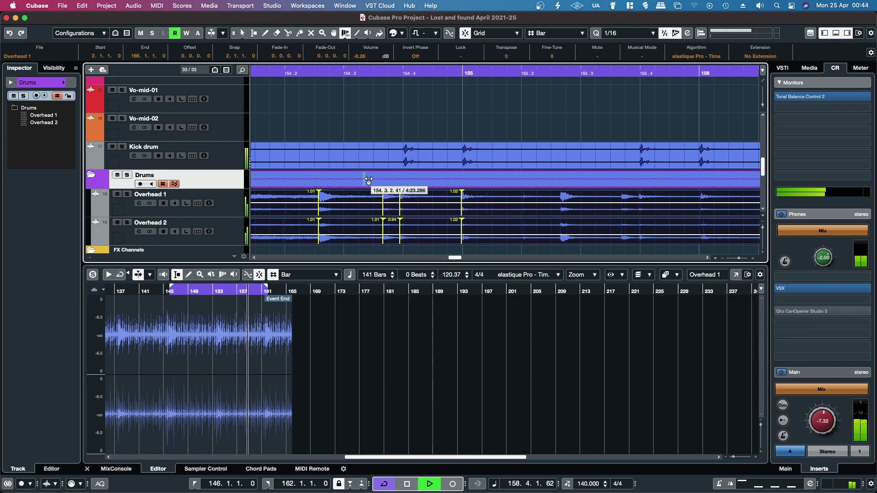
{"action": "left_click", "coordinate": [251, 76]}
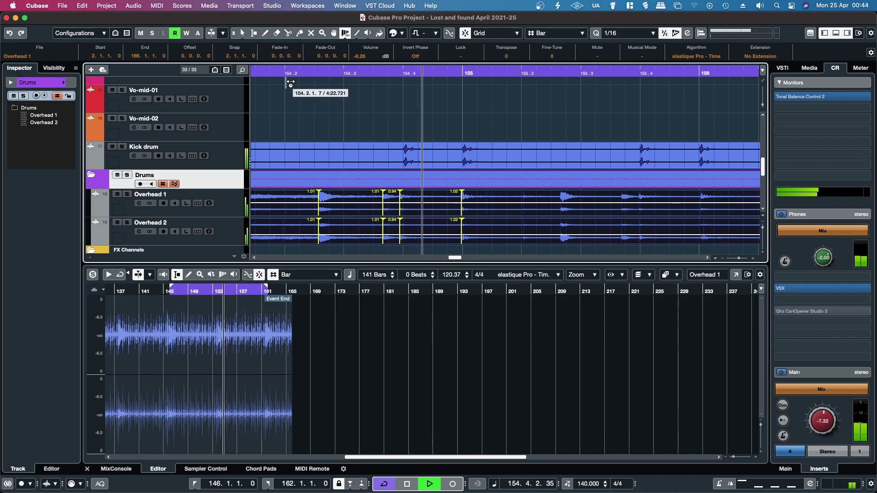
{"action": "scroll", "coordinate": [409, 200], "scroll_direction": "up", "scroll_amount": 5}
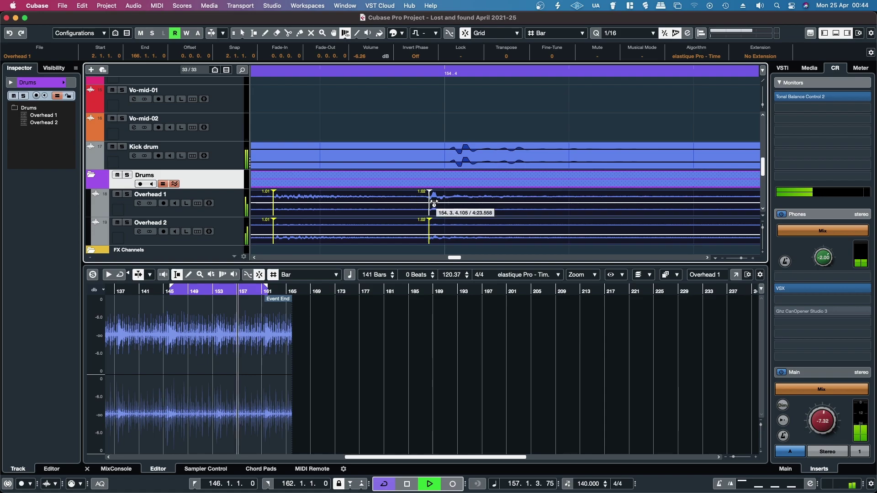
{"action": "scroll", "coordinate": [358, 214], "scroll_direction": "down", "scroll_amount": 5}
{"action": "scroll", "coordinate": [277, 107], "scroll_direction": "down", "scroll_amount": 3}
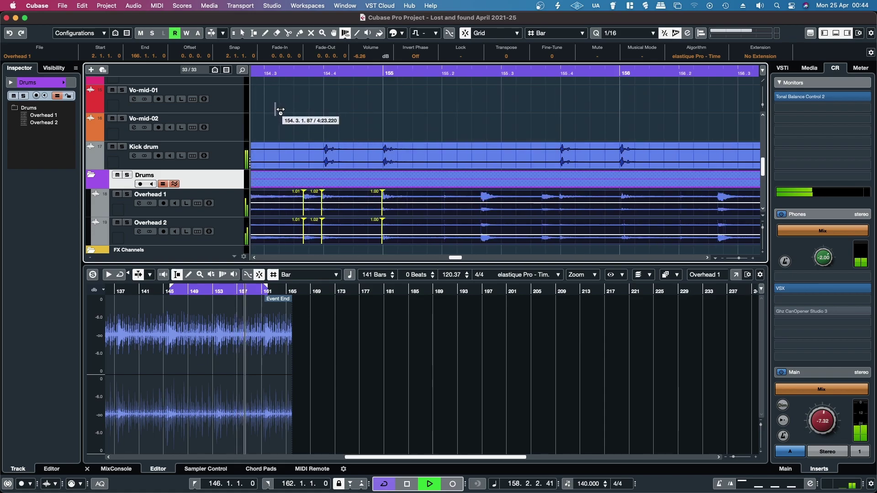
{"action": "left_click", "coordinate": [254, 73]}
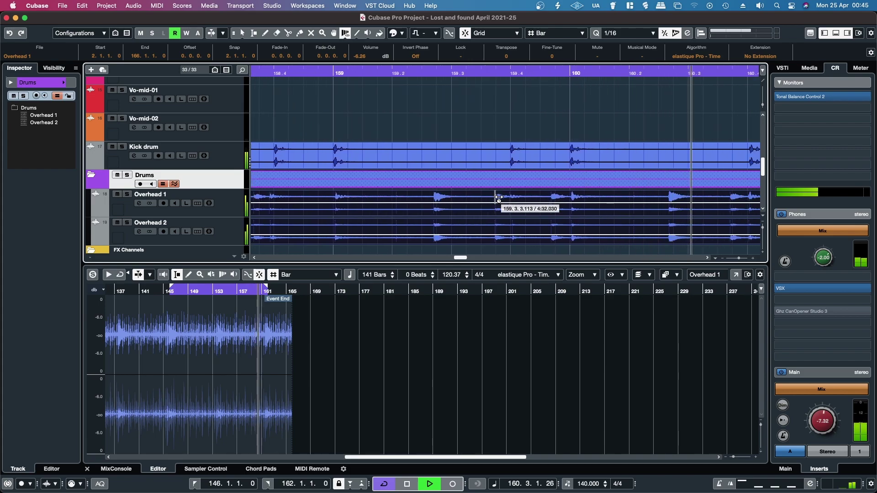
Add warp markers on four successive Overhead drum hits.
{"action": "left_click", "coordinate": [498, 198]}
{"action": "left_click", "coordinate": [510, 199]}
{"action": "left_click", "coordinate": [552, 199]}
{"action": "left_click", "coordinate": [434, 199]}
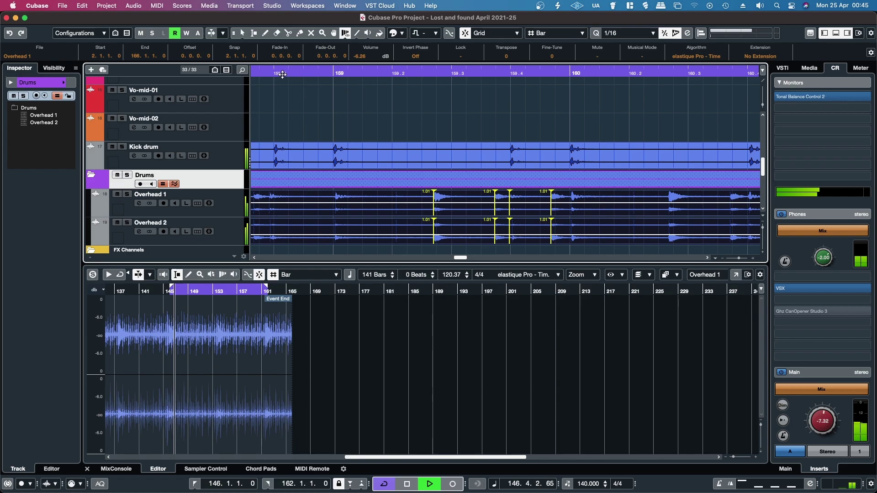
Pull the bar 159 Overhead hits slightly earlier onto the beat and replay from bar 158.
{"action": "left_click", "coordinate": [284, 75]}
{"action": "scroll", "coordinate": [491, 219], "scroll_direction": "up", "scroll_amount": 6}
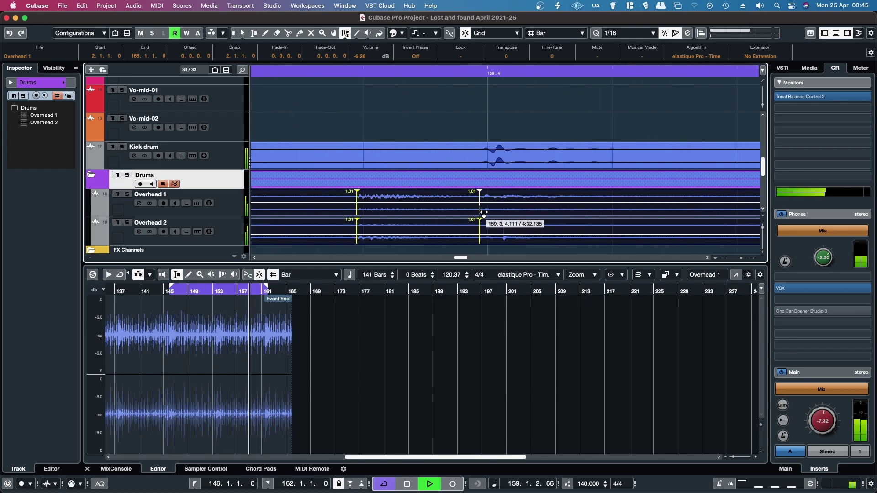
{"action": "left_click_drag", "start_coordinate": [484, 212], "coordinate": [474, 213]}
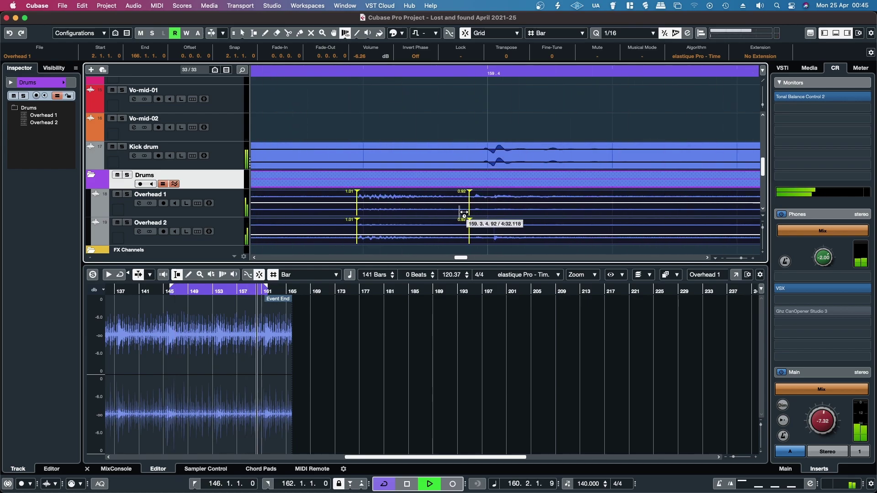
{"action": "scroll", "coordinate": [368, 205], "scroll_direction": "down", "scroll_amount": 6}
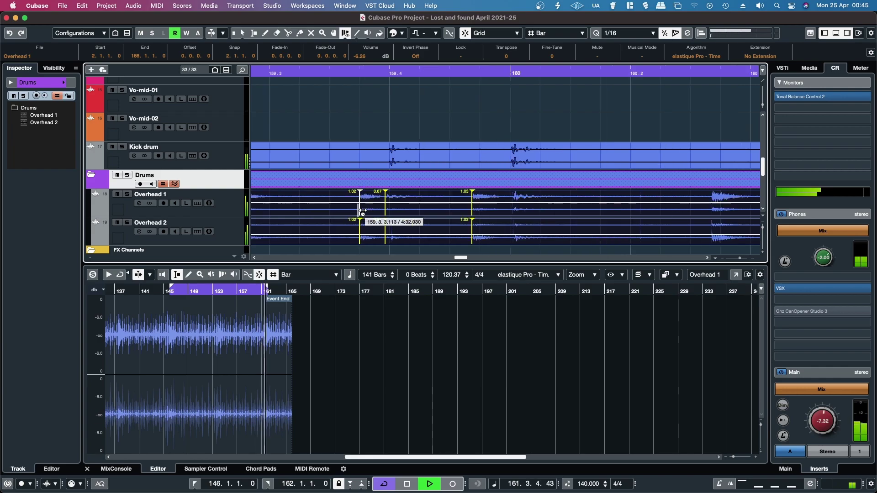
{"action": "left_click", "coordinate": [256, 73]}
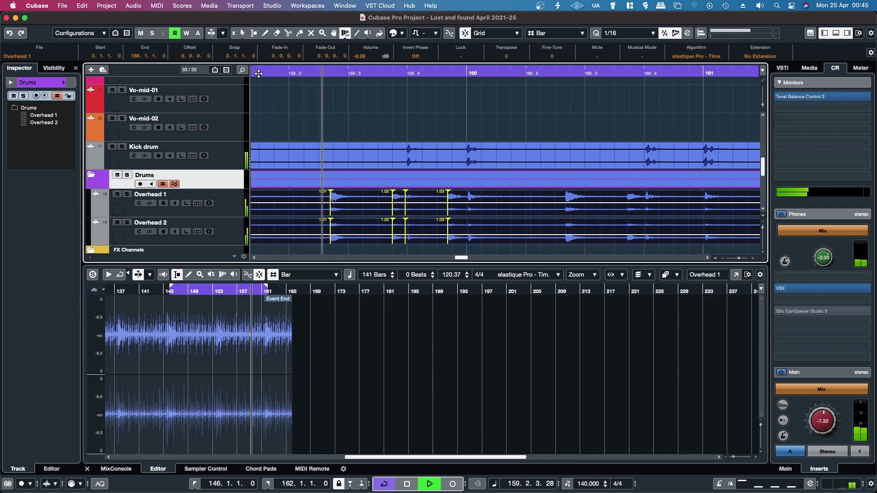
{"action": "scroll", "coordinate": [382, 239], "scroll_direction": "up", "scroll_amount": 4}
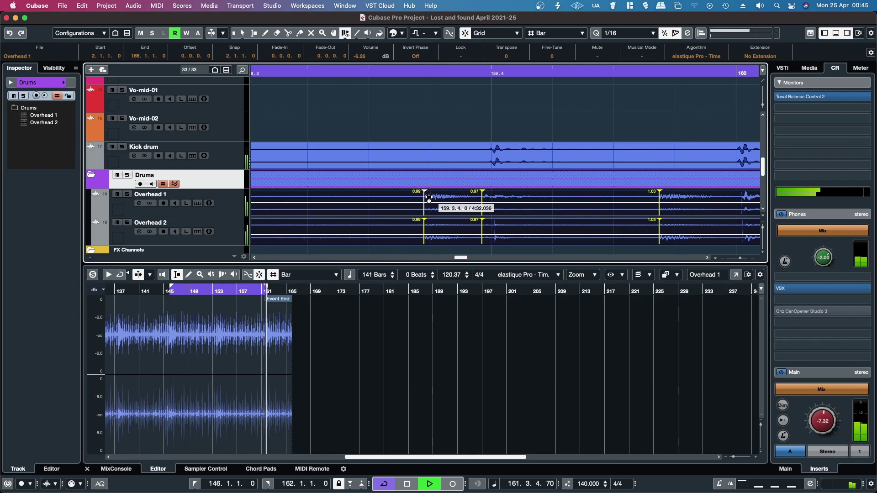
{"action": "left_click_drag", "start_coordinate": [429, 197], "coordinate": [417, 198]}
{"action": "scroll", "coordinate": [350, 208], "scroll_direction": "down", "scroll_amount": 6}
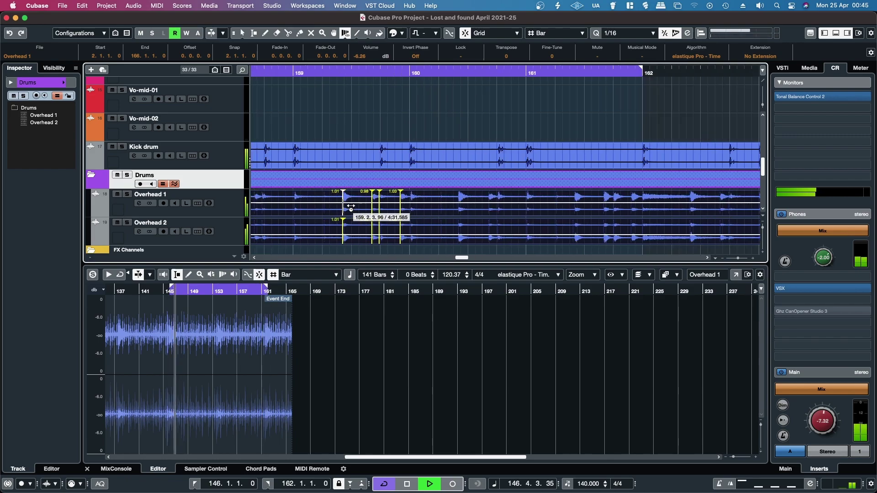
{"action": "scroll", "coordinate": [274, 137], "scroll_direction": "left", "scroll_amount": 2}
{"action": "left_click", "coordinate": [254, 73]}
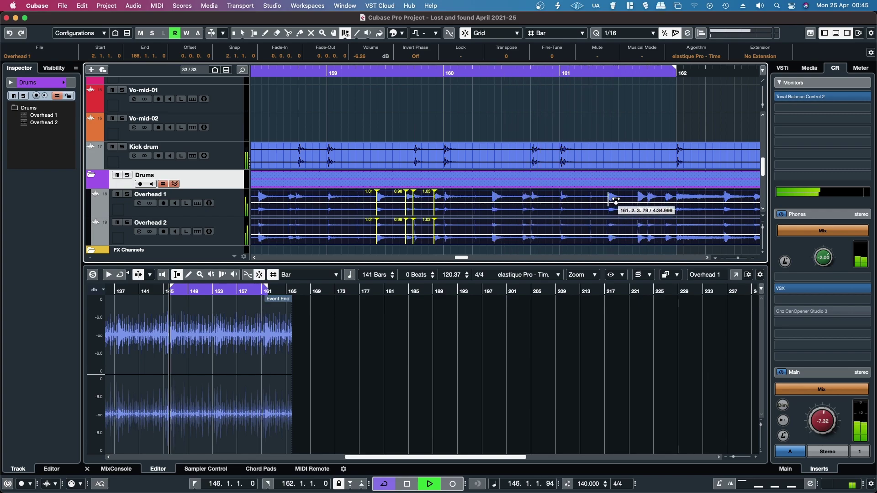
Add warp markers on the bar 161 Overhead hits and shift them onto the beats.
{"action": "left_click", "coordinate": [592, 202]}
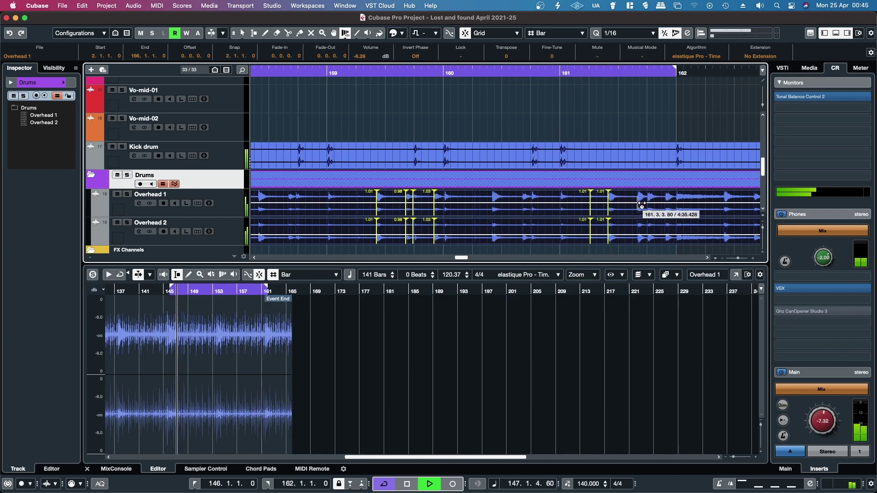
{"action": "scroll", "coordinate": [637, 202], "scroll_direction": "up", "scroll_amount": 5}
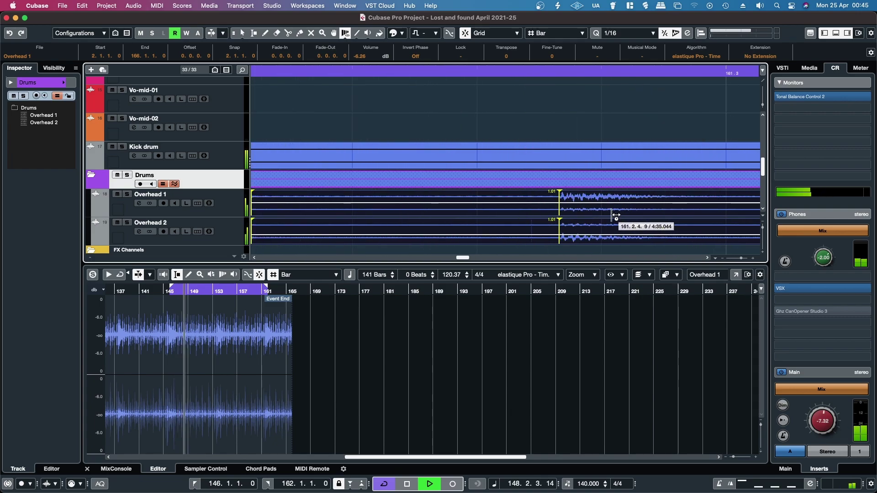
{"action": "left_click_drag", "start_coordinate": [564, 199], "coordinate": [557, 199]}
{"action": "scroll", "coordinate": [500, 213], "scroll_direction": "down", "scroll_amount": 3}
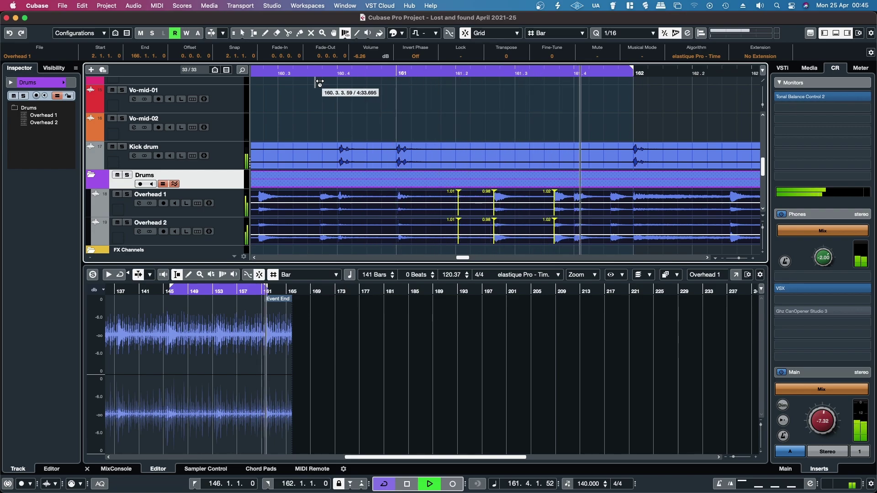
{"action": "scroll", "coordinate": [612, 227], "scroll_direction": "up", "scroll_amount": 5}
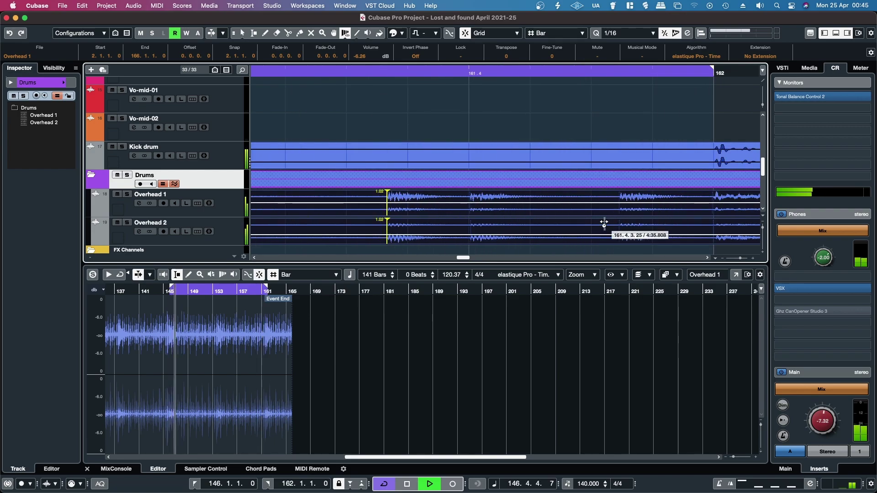
{"action": "left_click", "coordinate": [626, 197]}
{"action": "left_click", "coordinate": [716, 197]}
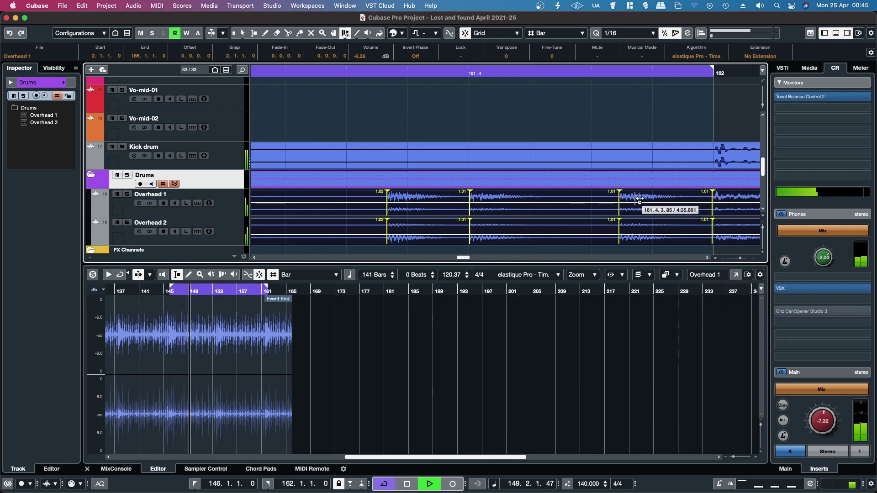
{"action": "left_click_drag", "start_coordinate": [624, 199], "coordinate": [631, 200]}
{"action": "scroll", "coordinate": [505, 206], "scroll_direction": "down", "scroll_amount": 5}
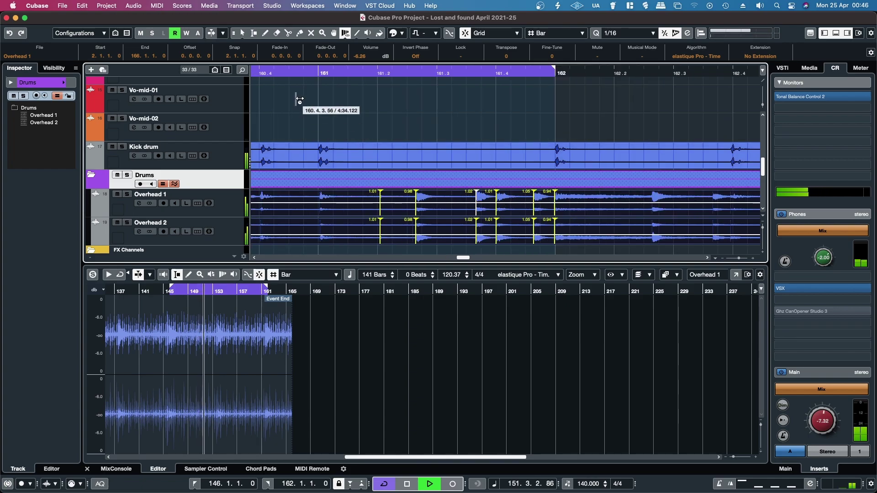
{"action": "left_click", "coordinate": [264, 71]}
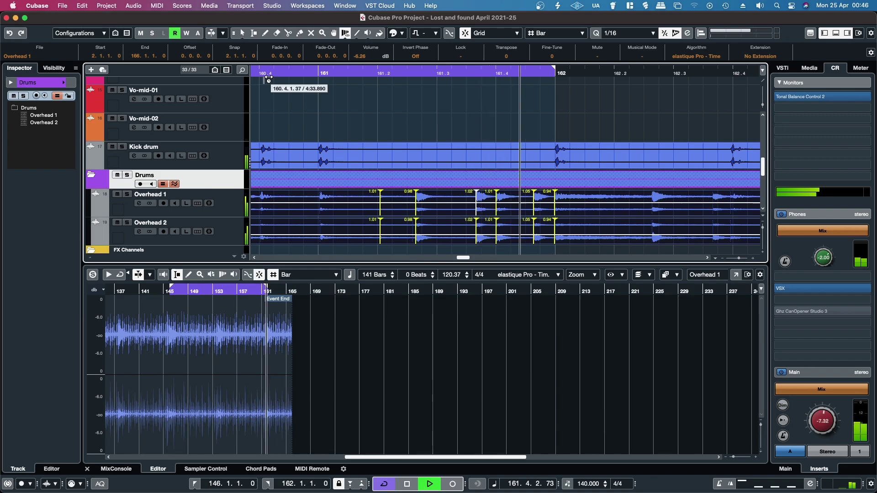
{"action": "scroll", "coordinate": [293, 157], "scroll_direction": "down", "scroll_amount": 8}
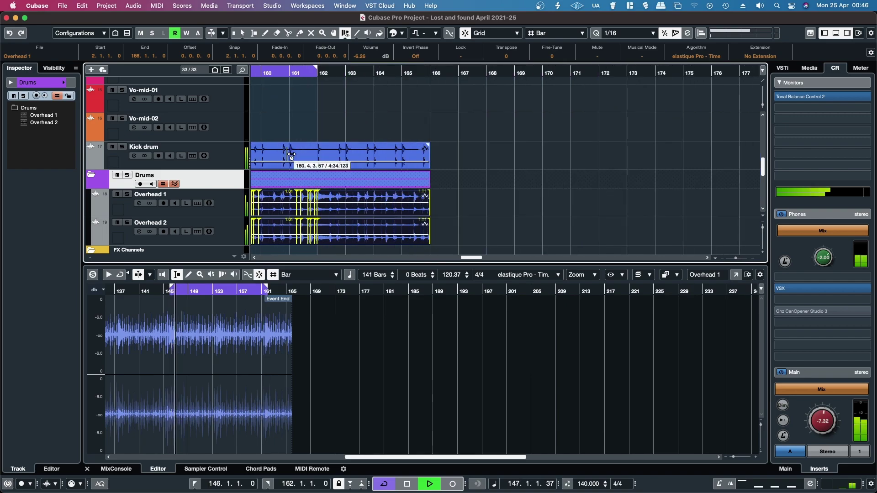
Select the Kick drum event, then the Overhead 1 and 2 events to show their warp markers.
{"action": "scroll", "coordinate": [294, 156], "scroll_direction": "left", "scroll_amount": 6}
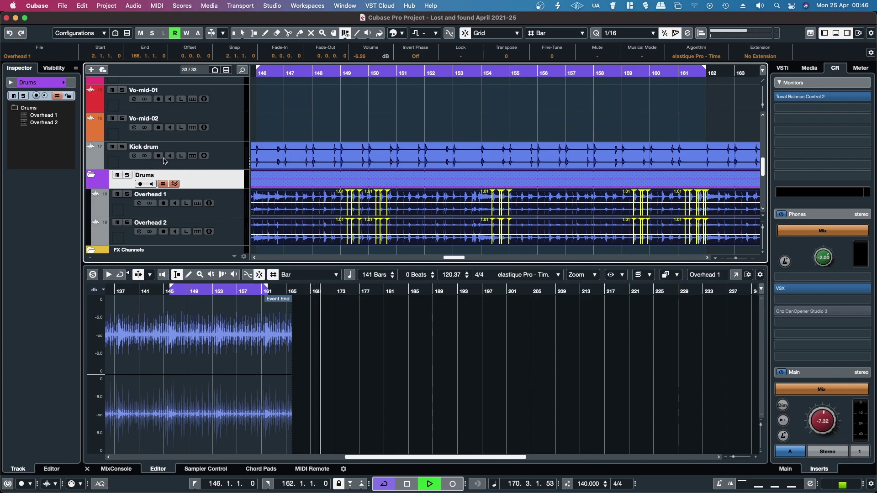
{"action": "left_click", "coordinate": [347, 158]}
{"action": "left_click", "coordinate": [274, 199]}
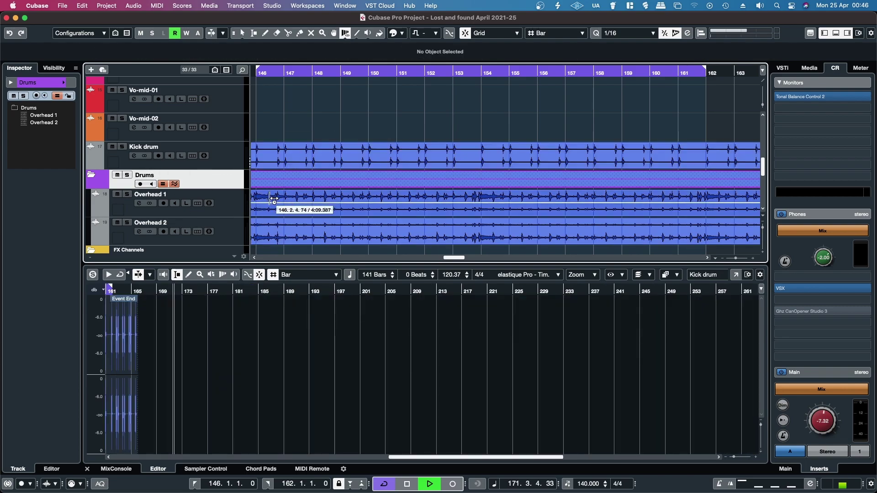
{"action": "left_click", "coordinate": [274, 200]}
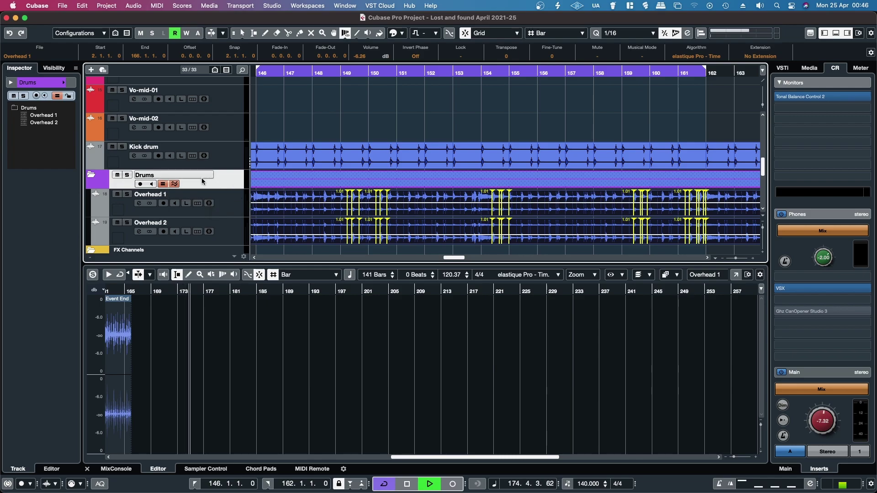
{"action": "scroll", "coordinate": [361, 167], "scroll_direction": "down", "scroll_amount": 1}
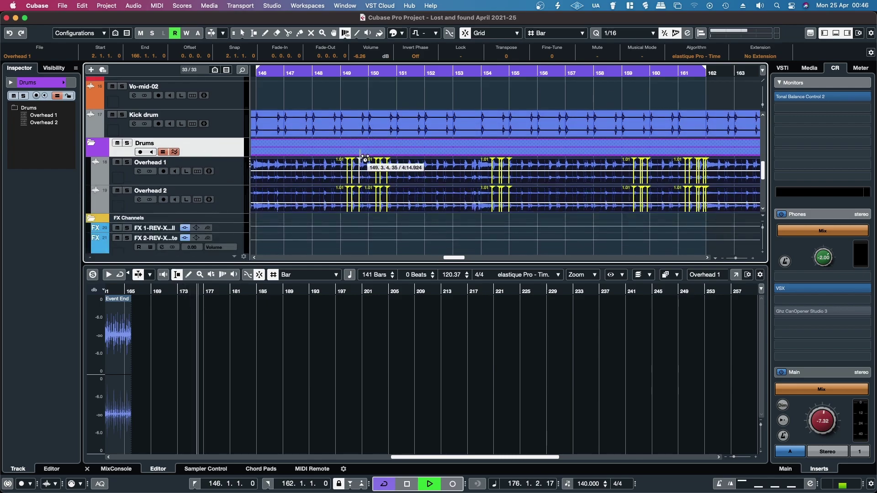
{"action": "scroll", "coordinate": [218, 187], "scroll_direction": "up", "scroll_amount": 8}
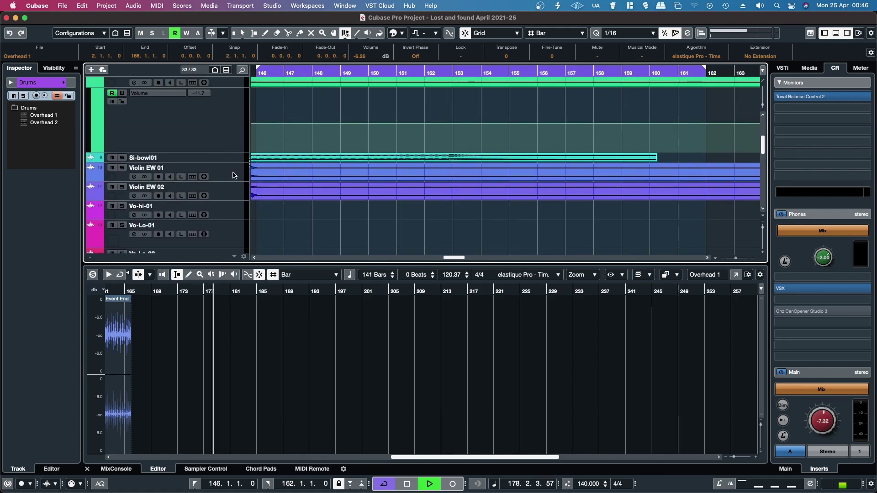
Select Violin EW 01, open and dismiss its context menu, then scroll back to the drum tracks.
{"action": "left_click", "coordinate": [233, 176]}
{"action": "right_click", "coordinate": [219, 174]}
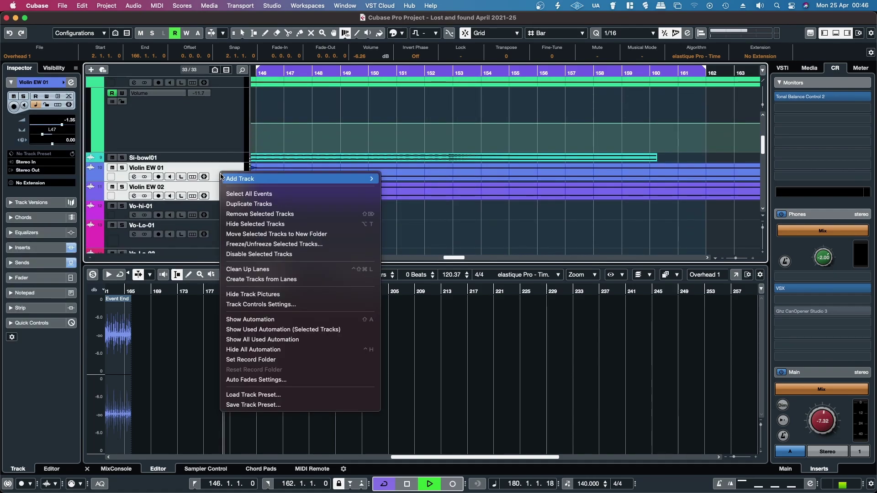
{"action": "mouse_move", "coordinate": [231, 180]}
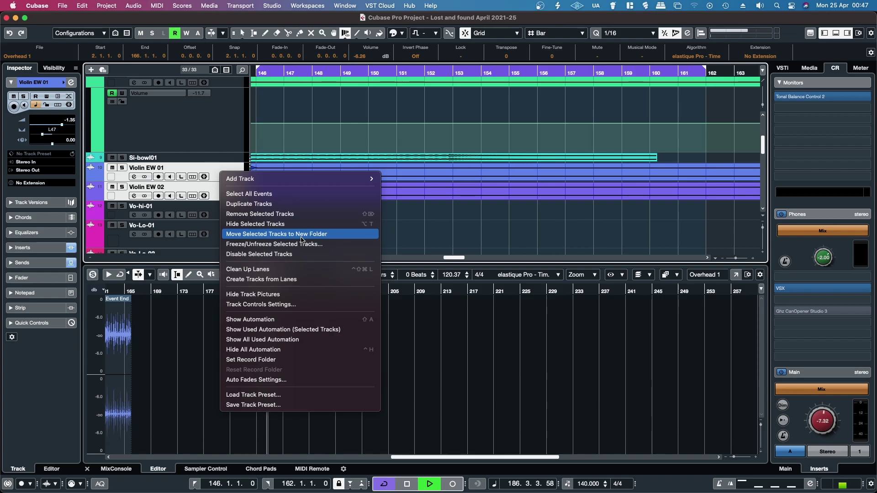
{"action": "left_click", "coordinate": [220, 225]}
{"action": "scroll", "coordinate": [221, 225], "scroll_direction": "down", "scroll_amount": 5}
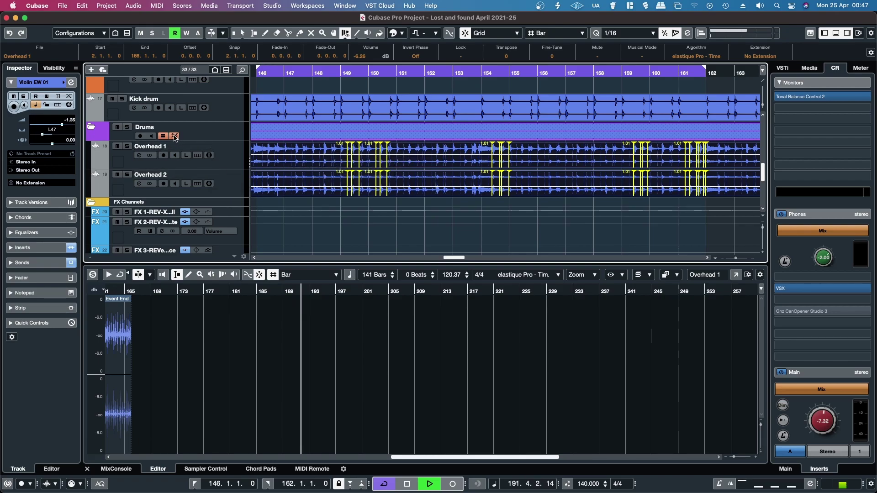
Select the Drums folder, stop playback and return to the Object Selection tool.
{"action": "left_click", "coordinate": [160, 140]}
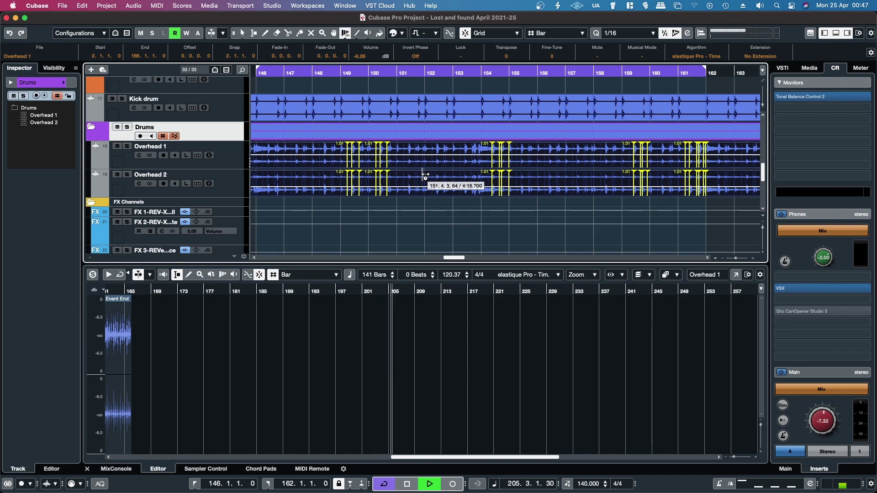
{"action": "key", "text": "space"}
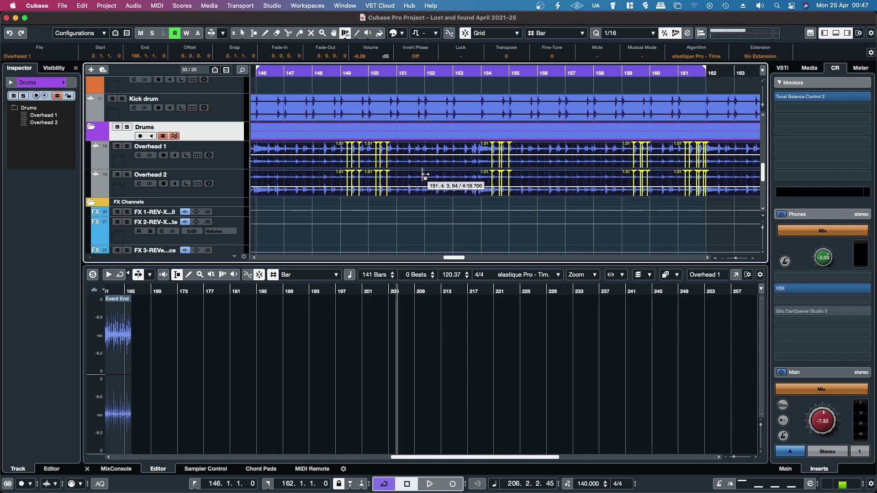
{"action": "key", "text": "1"}
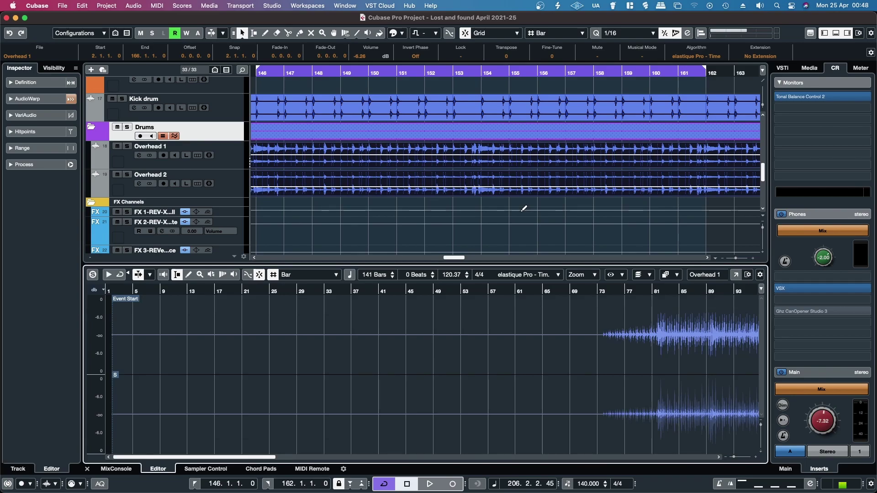